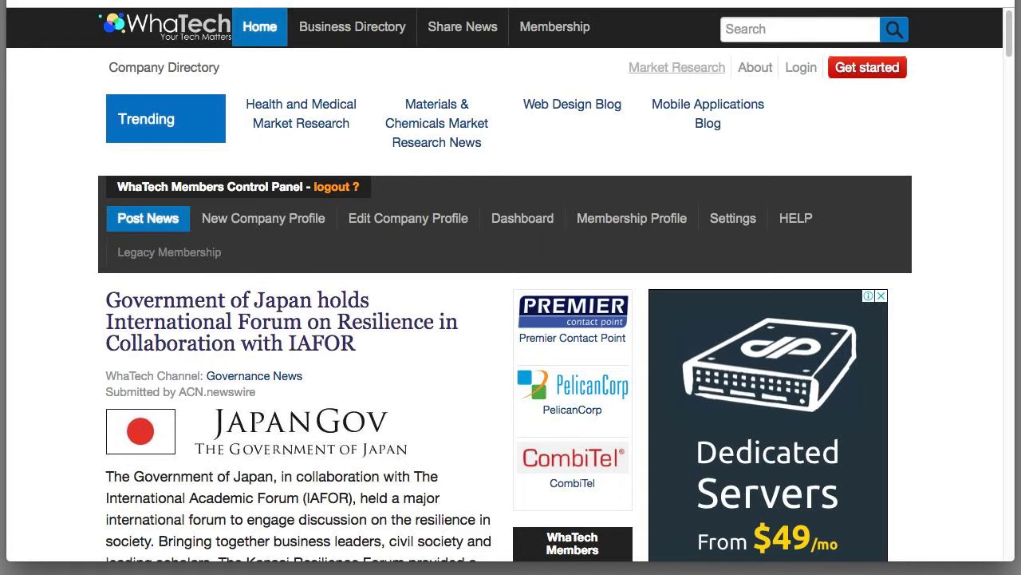
Start a new press release under the Verified Market Research company profile
left_click(167, 226)
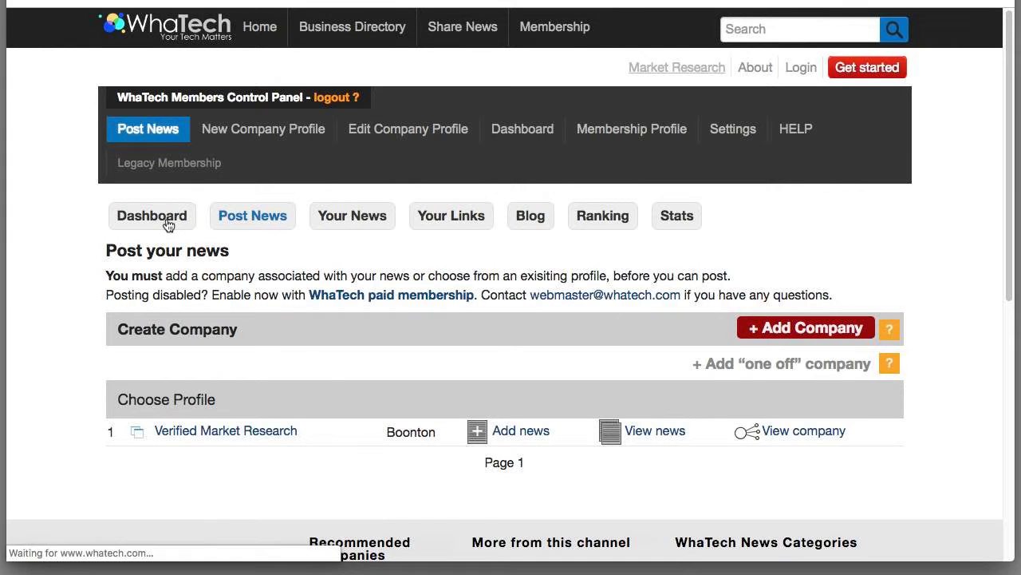
left_click(523, 432)
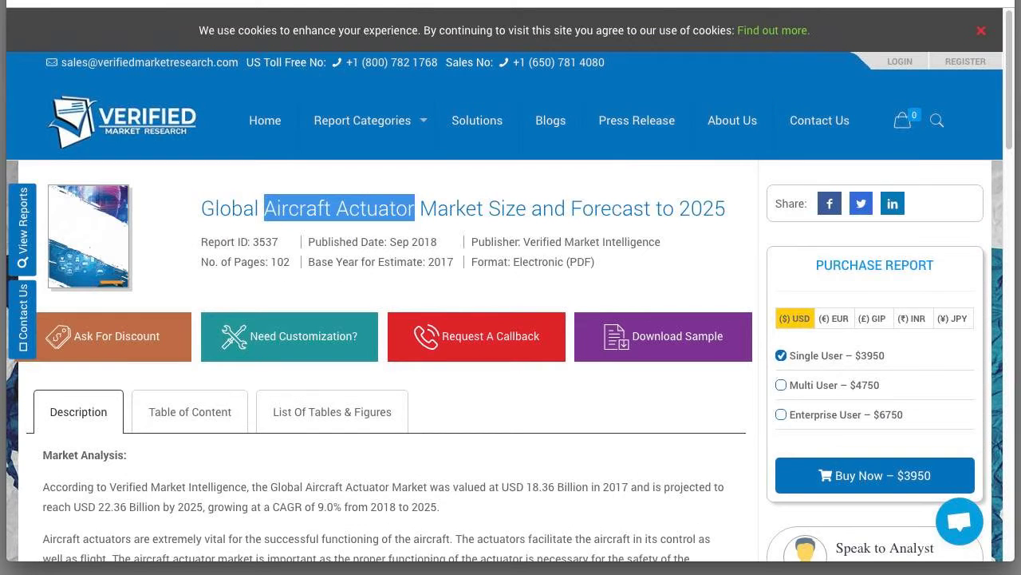
Copy "growing at a CAGR of 9.0% from 2018 to 2025" from the report's Market Analysis into the press release title
left_click(487, 182)
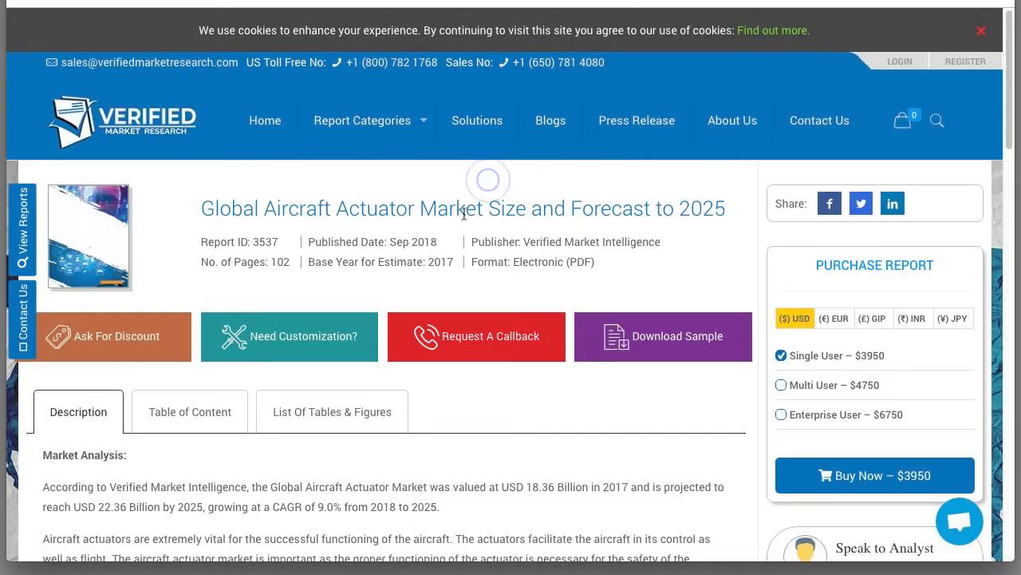
scroll(506, 217, "down", 7)
scroll(508, 238, "up", 8)
scroll(505, 237, "down", 7)
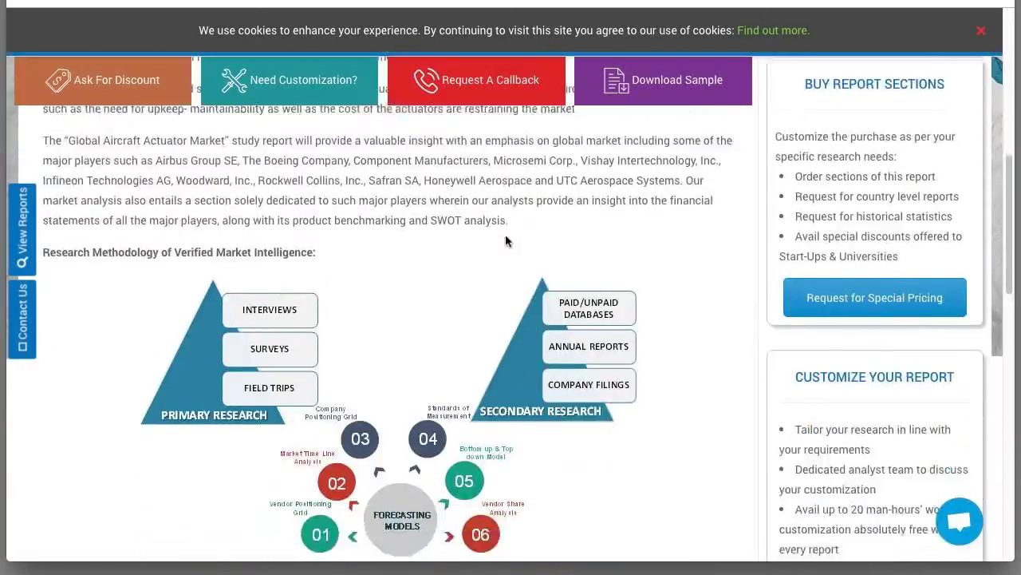
scroll(505, 235, "up", 5)
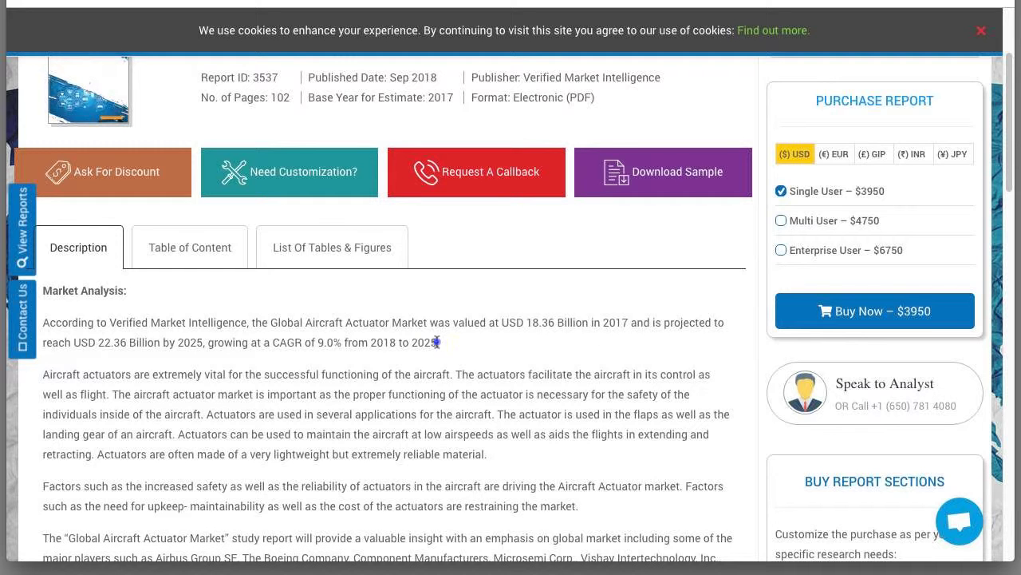
left_click_drag(439, 344, 208, 341)
key("super+c")
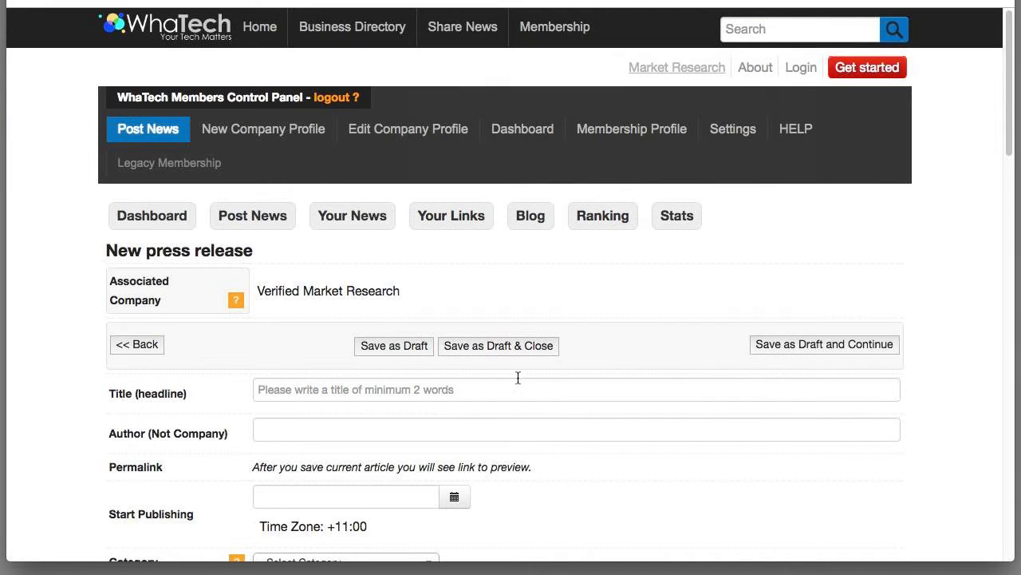
left_click(488, 389)
key("super+v")
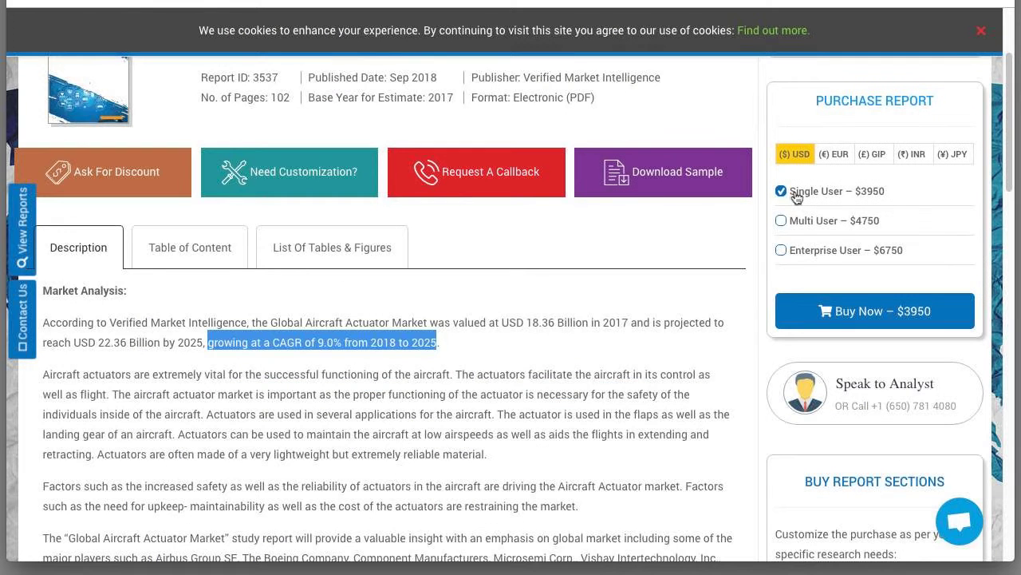
Copy "the Global Aircraft Actuator Market" from the report description and insert it at the beginning of the press release title
left_click(44, 323)
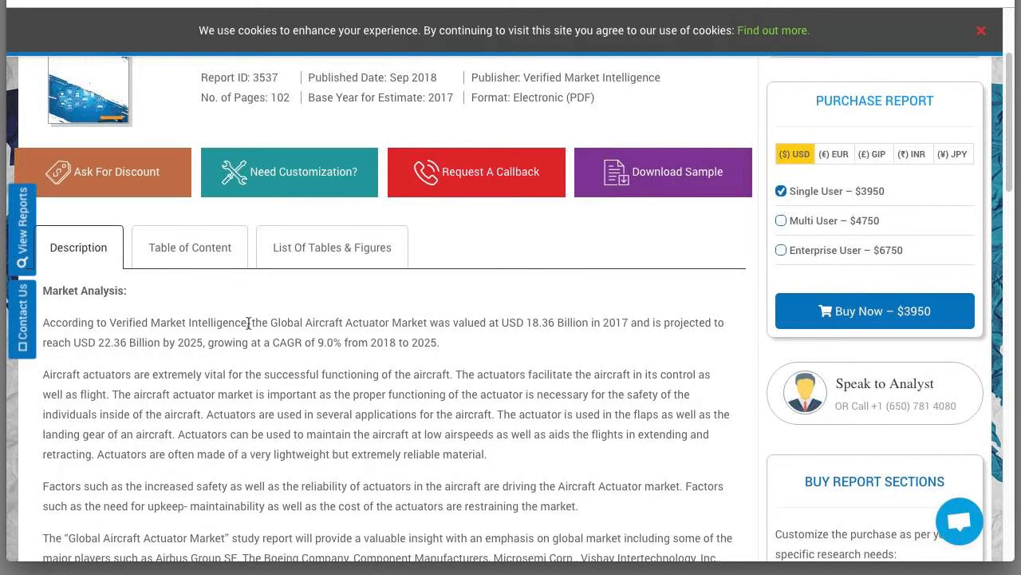
left_click_drag(250, 324, 429, 328)
key("super+c")
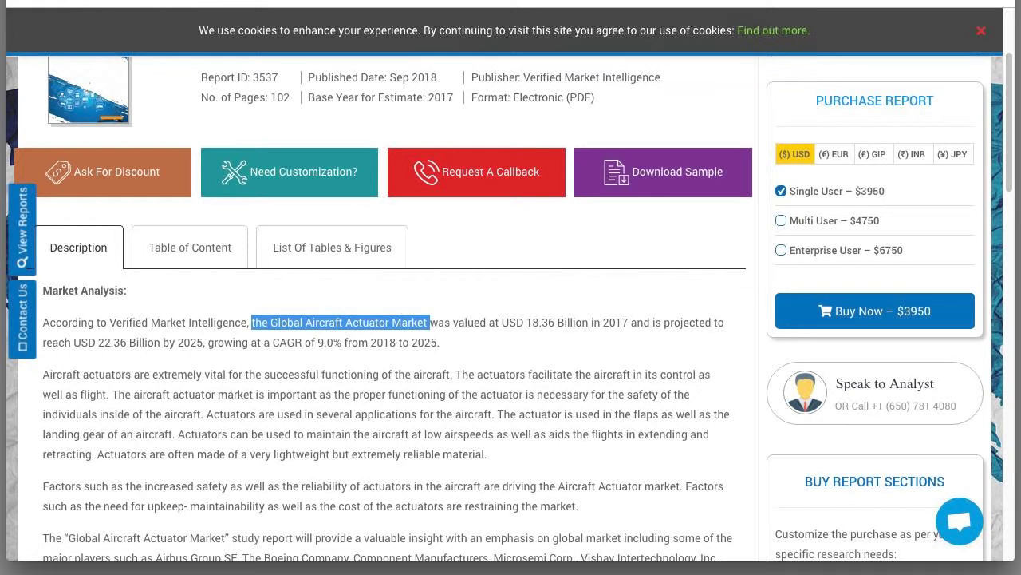
left_click(609, 3)
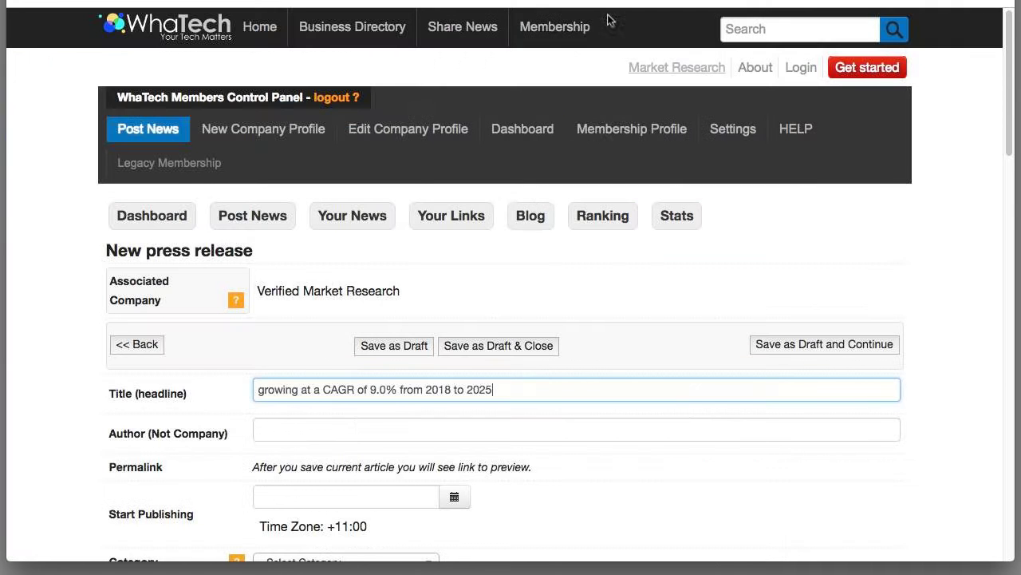
left_click(256, 391)
key("super+v")
Capitalise the title's first word to "The" and insert "is" before "growing"
left_click(261, 391)
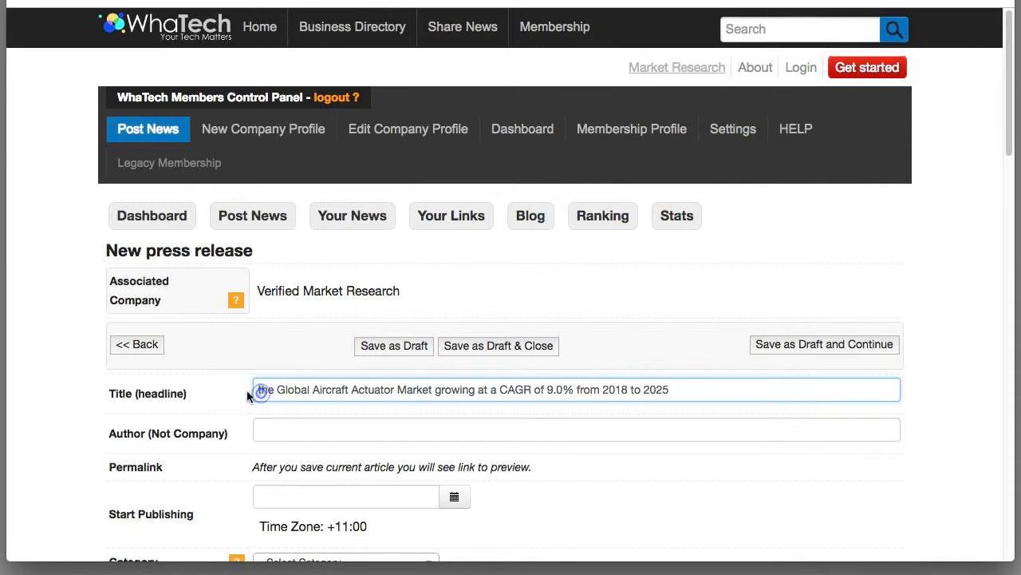
key("Delete")
type("T")
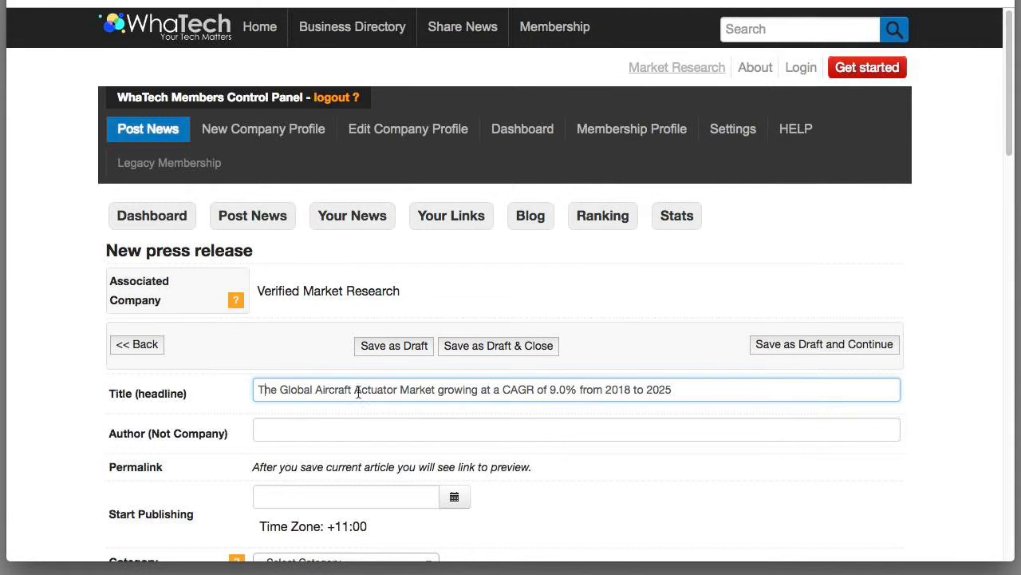
left_click(439, 391)
type("IS")
key("BackSpace")
key("BackSpace")
key("BackSpace")
type("is")
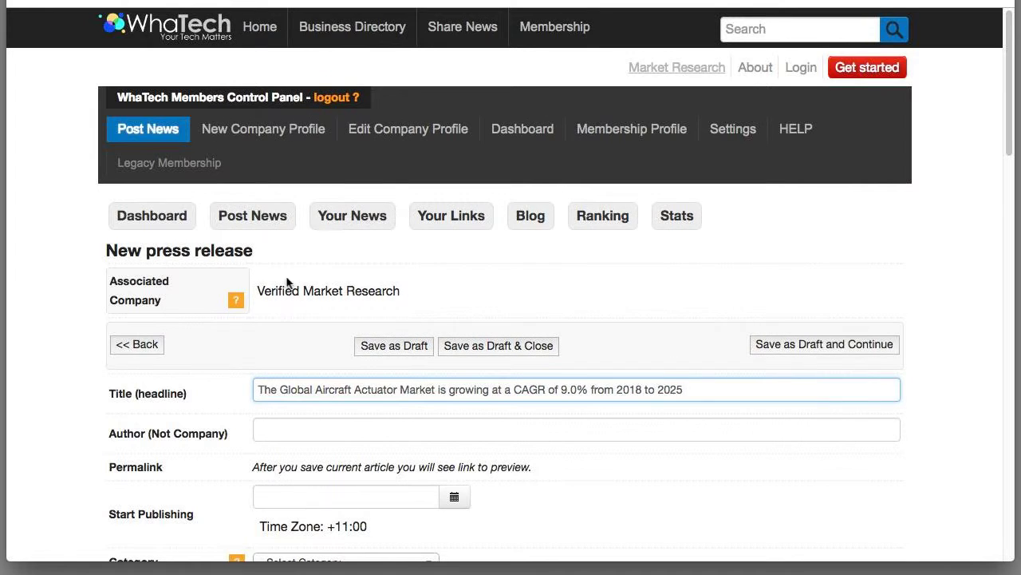
Set the press release category to Aerospace Market Research
scroll(255, 251, "down", 3)
scroll(255, 254, "up", 3)
scroll(256, 254, "down", 3)
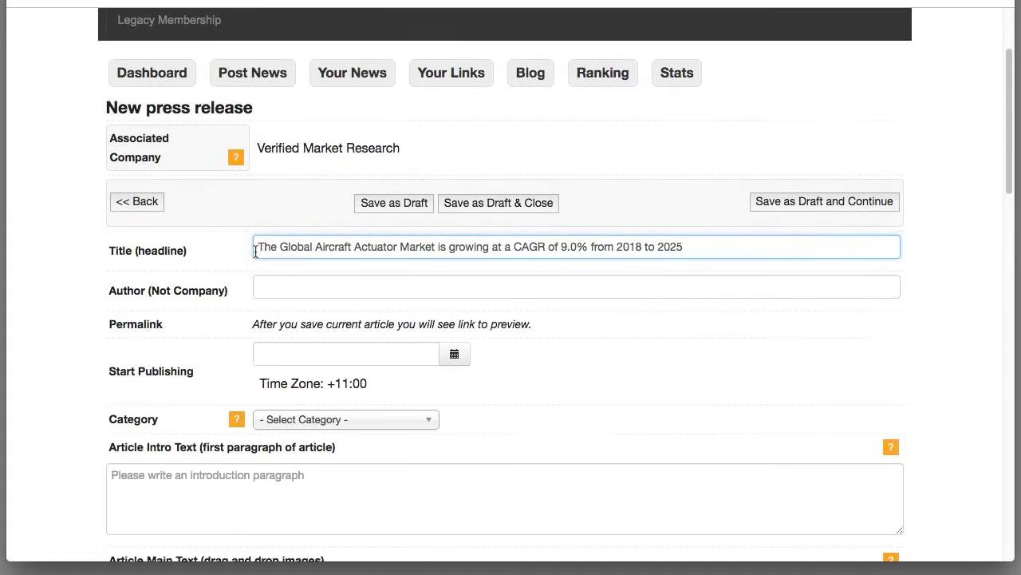
left_click(363, 423)
scroll(363, 423, "down", 1)
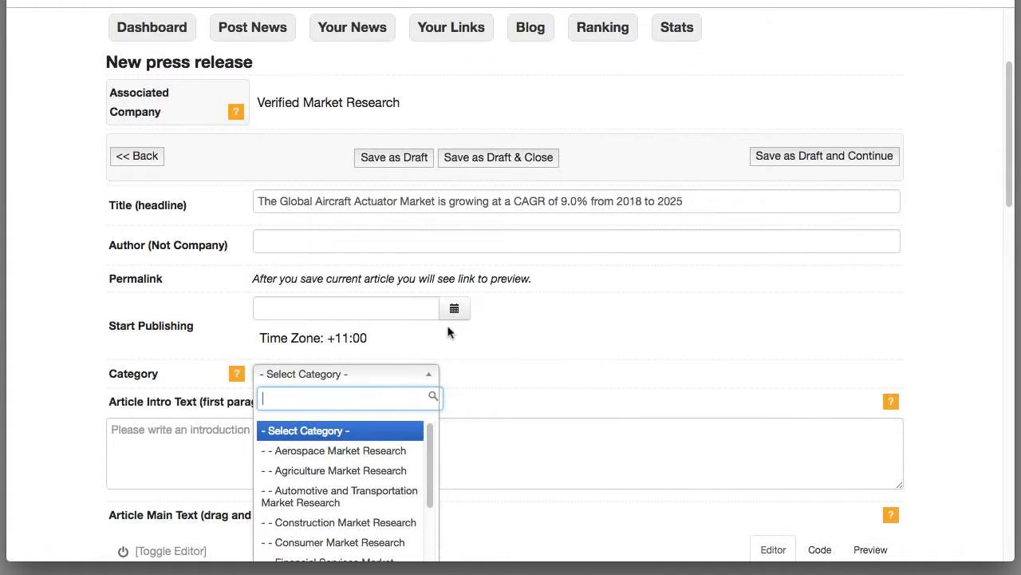
left_click(308, 452)
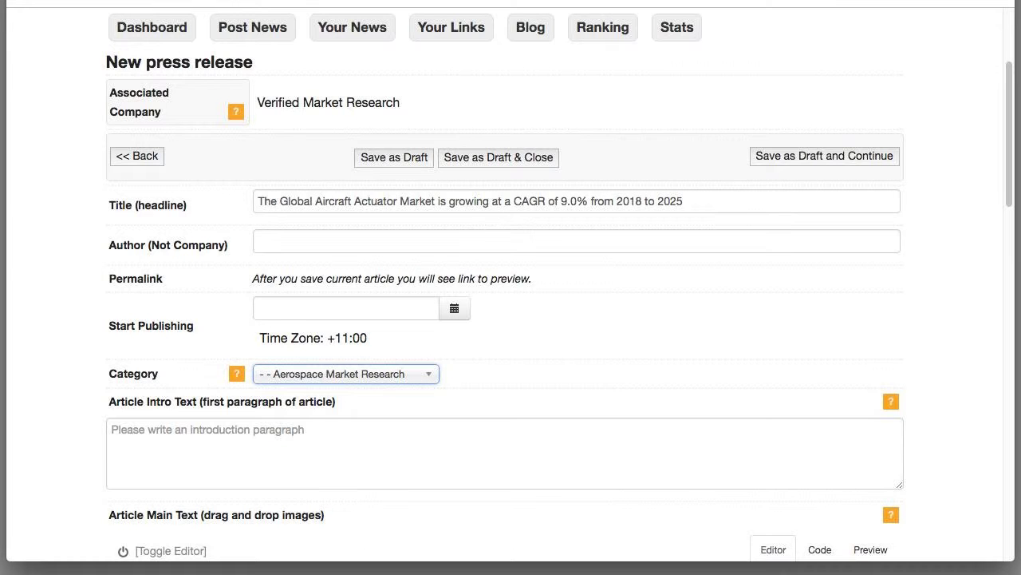
Copy the report paragraph beginning "Aircraft actuators are extremely vital" into the Article Intro Text
key("ctrl+Tab")
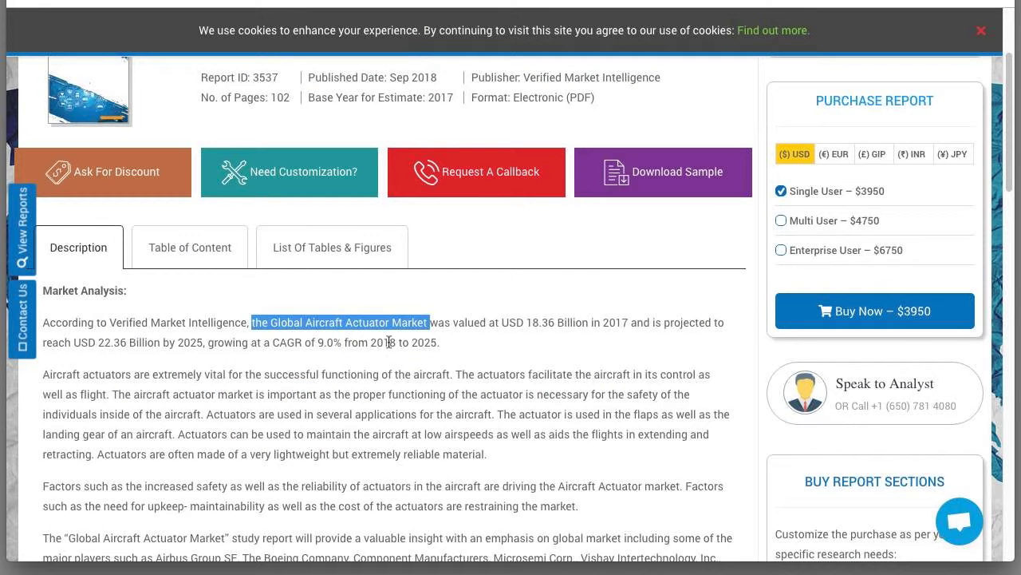
left_click(267, 352)
left_click_drag(441, 342, 409, 343)
left_click_drag(341, 342, 50, 323)
left_click_drag(51, 373, 502, 460)
key("super+c")
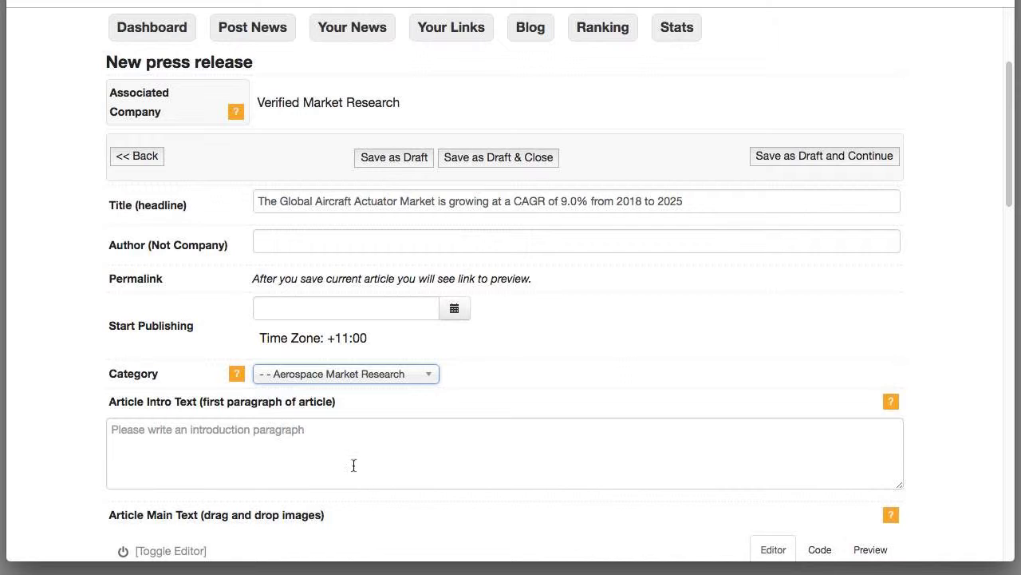
left_click(333, 441)
key("super+v")
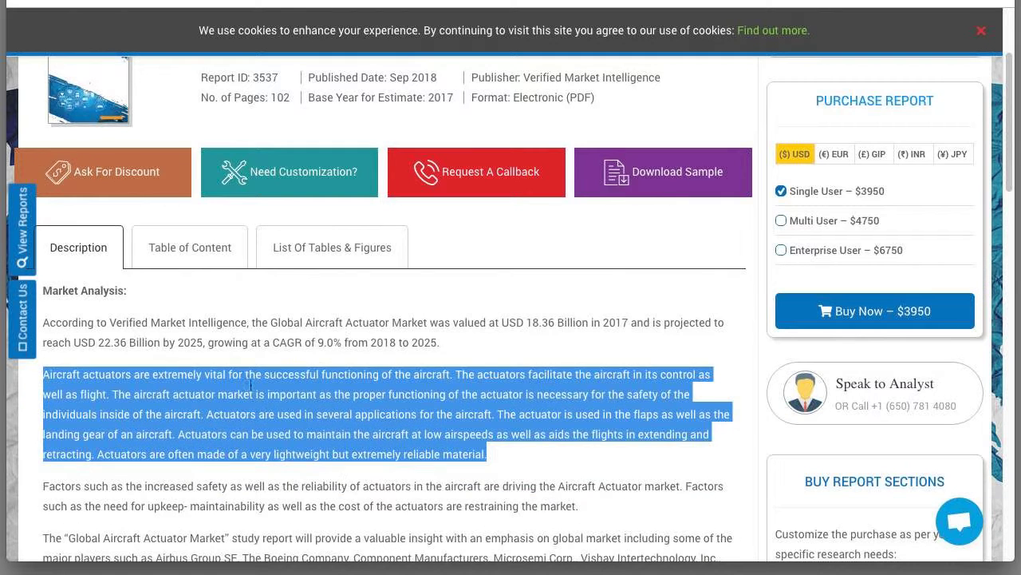
Copy the report paragraph beginning "According to Verified Market Intelligence" into the Article Main Text
left_click(313, 348)
left_click_drag(439, 343, 44, 325)
key("ctrl+c")
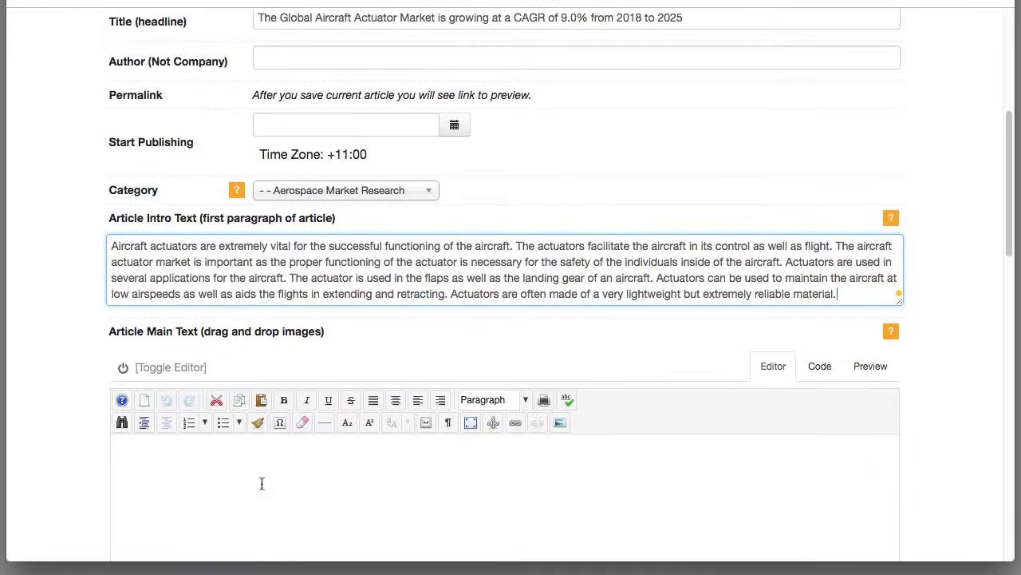
left_click(244, 477)
key("ctrl+v")
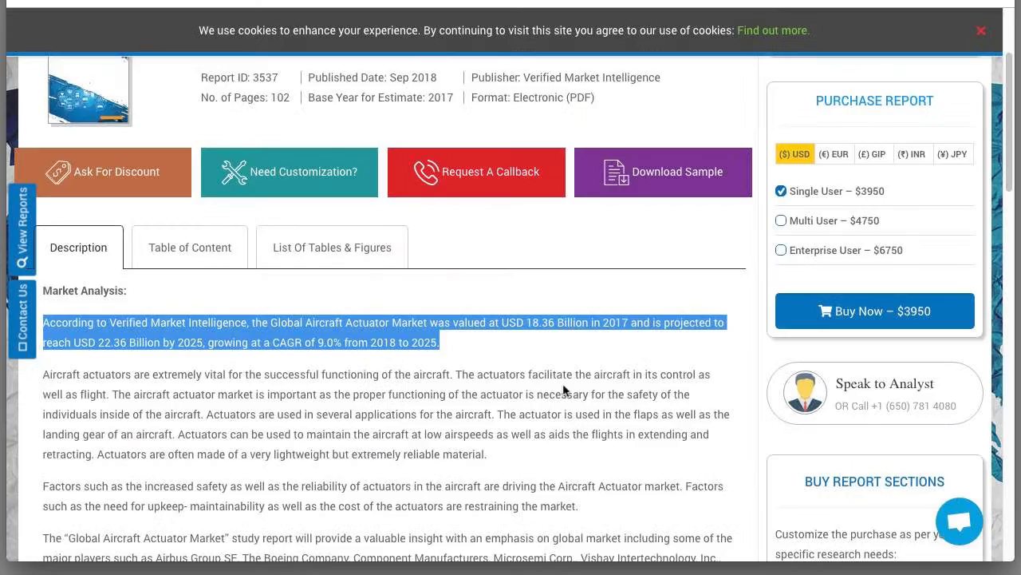
Append the report's "Factors such as" and "Global Aircraft Actuator Market" study paragraphs to the Article Main Text, followed by a new line
scroll(288, 371, "down", 10)
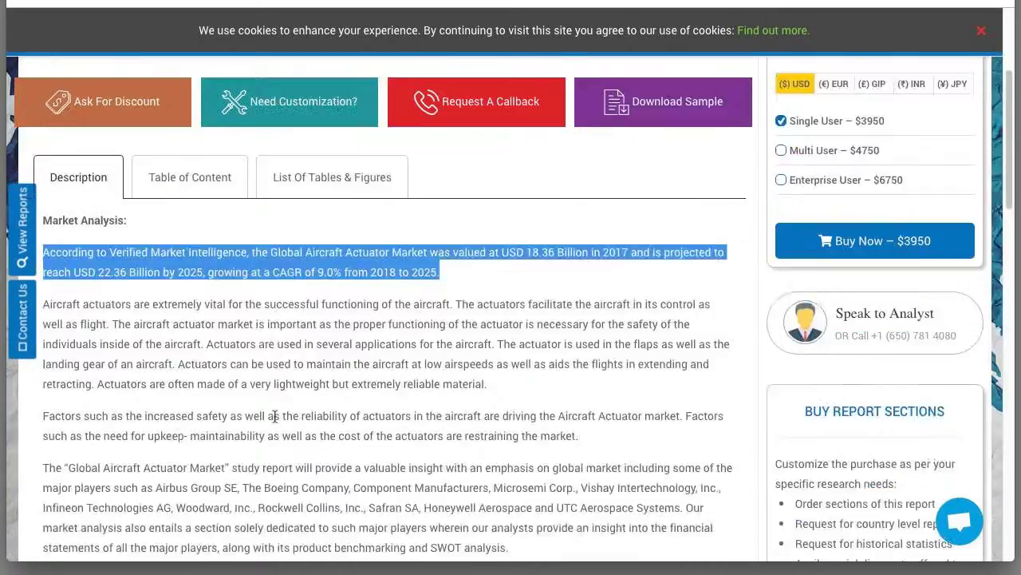
scroll(287, 372, "down", 4)
scroll(304, 352, "up", 6)
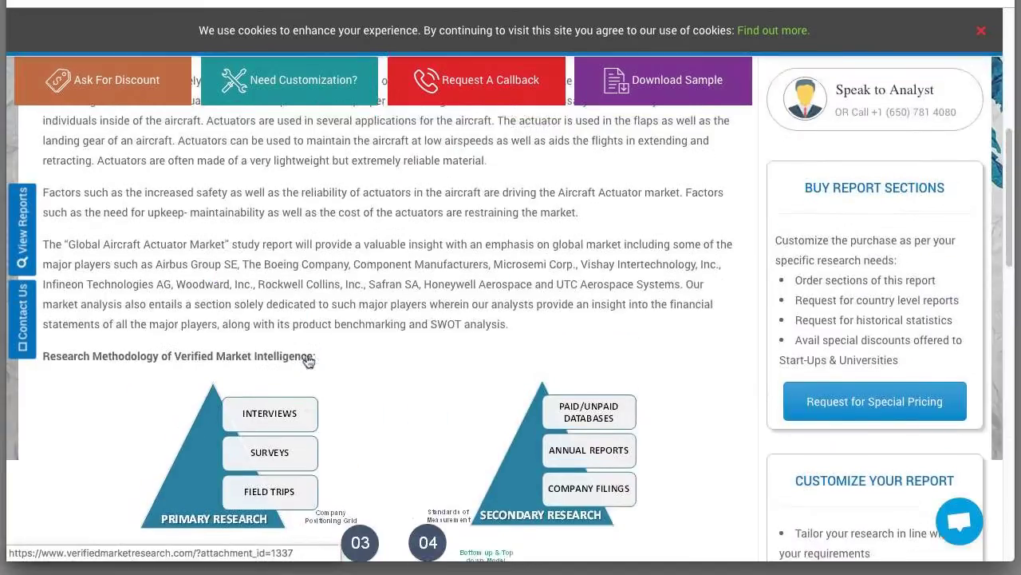
left_click_drag(518, 330, 41, 198)
key("ctrl+c")
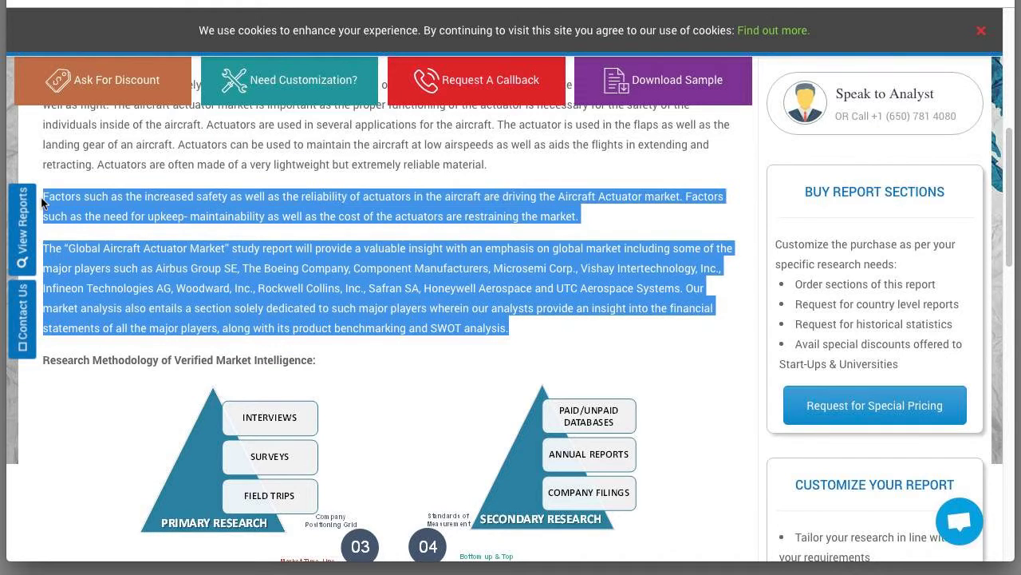
key("alt+Tab")
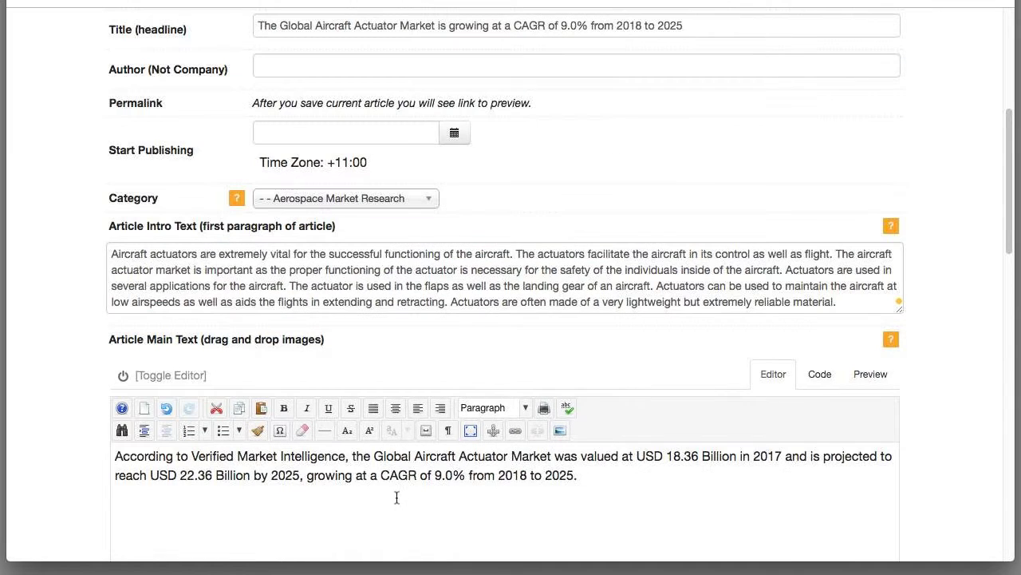
key("ctrl+v")
scroll(575, 479, "down", 3)
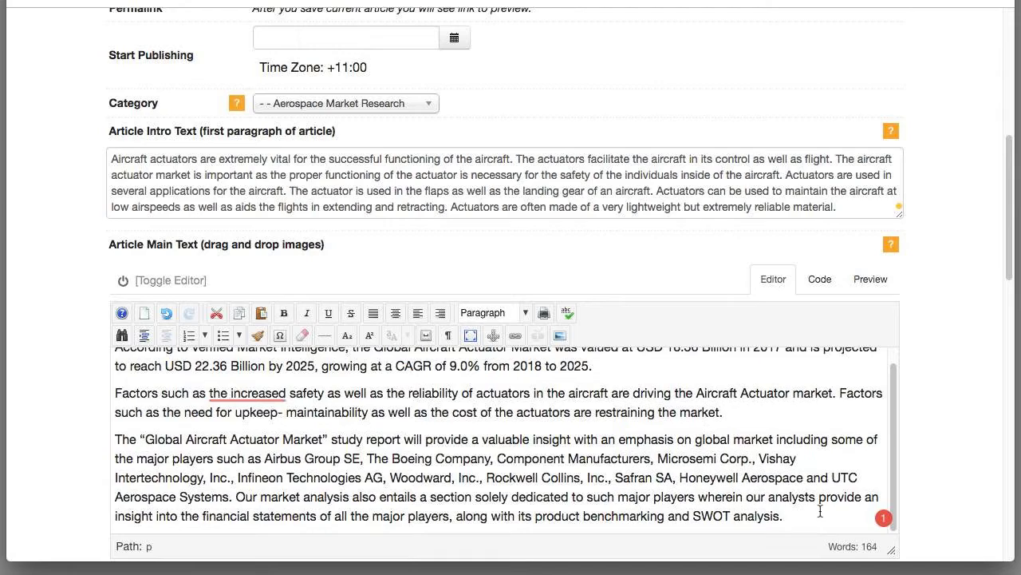
key("Return")
Look through the research methodology and the remaining sections of the report page for further article content
key("alt+Tab")
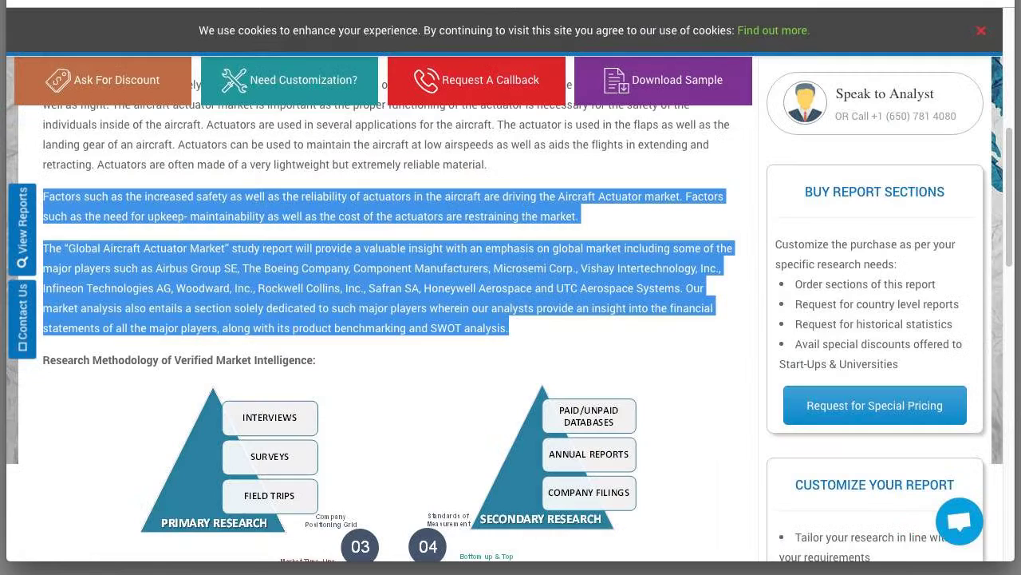
middle_click(299, 271)
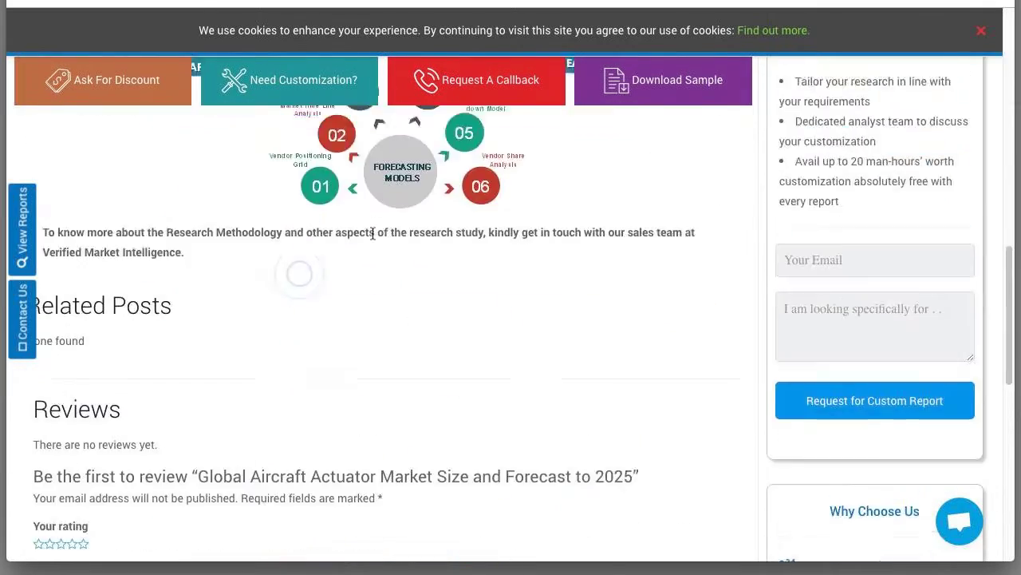
scroll(369, 253, "up", 1)
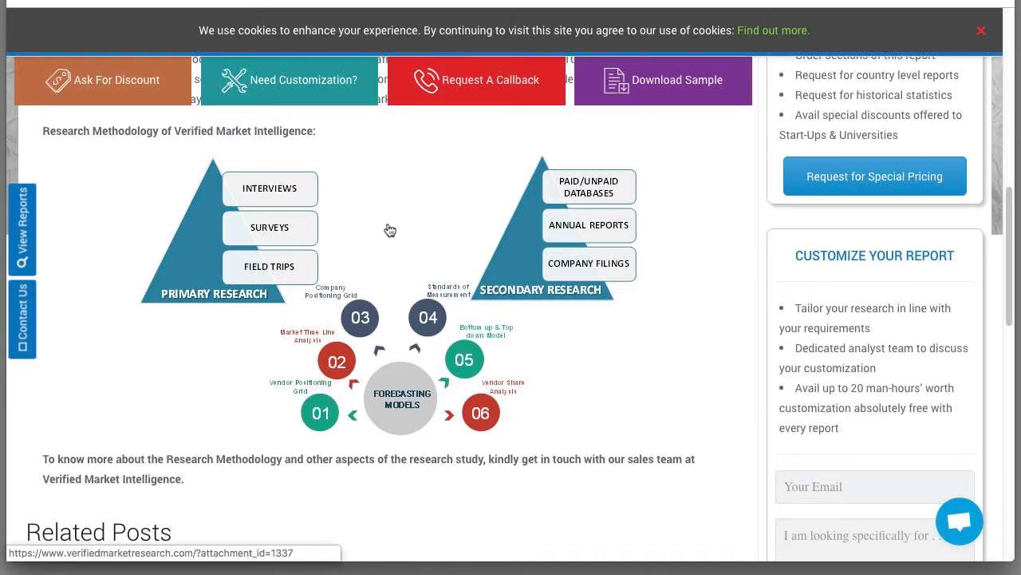
scroll(389, 230, "down", 8)
scroll(390, 230, "up", 10)
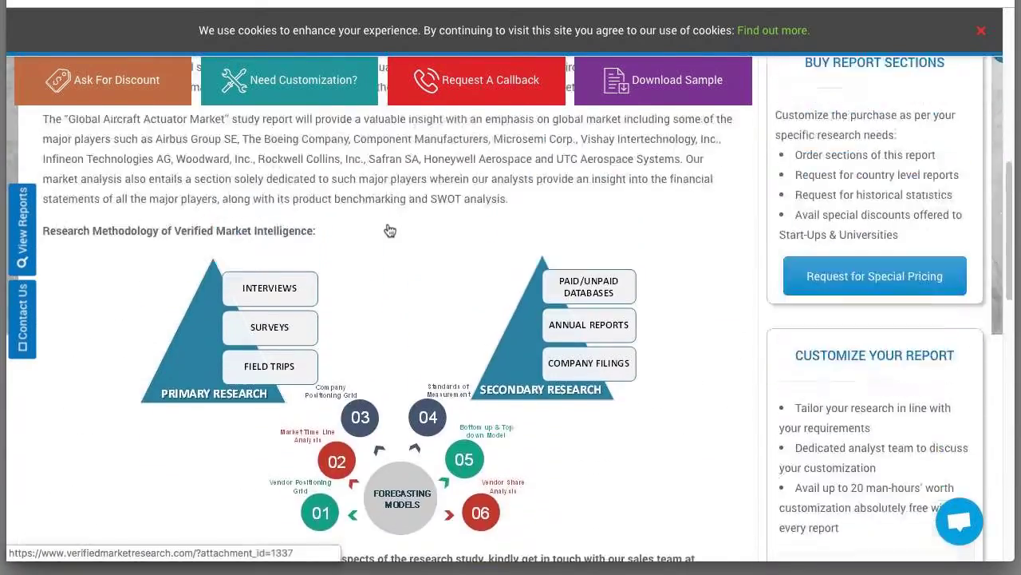
scroll(390, 230, "up", 6)
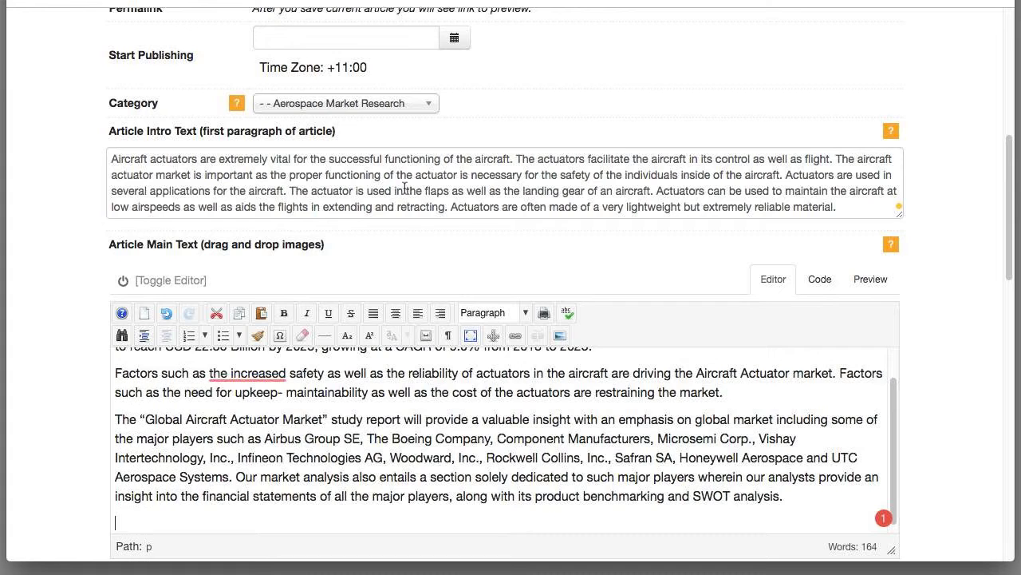
Accept the grammar suggestion removing "the" before "increased safety" in the main text, and place the cursor after the first paragraph
scroll(726, 440, "down", 1)
scroll(716, 438, "up", 2)
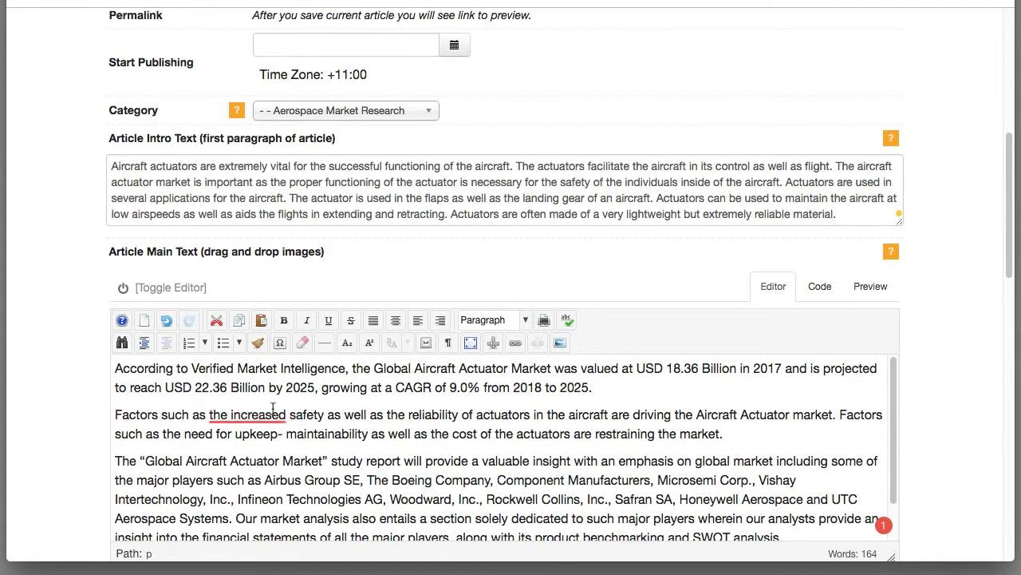
mouse_move(264, 416)
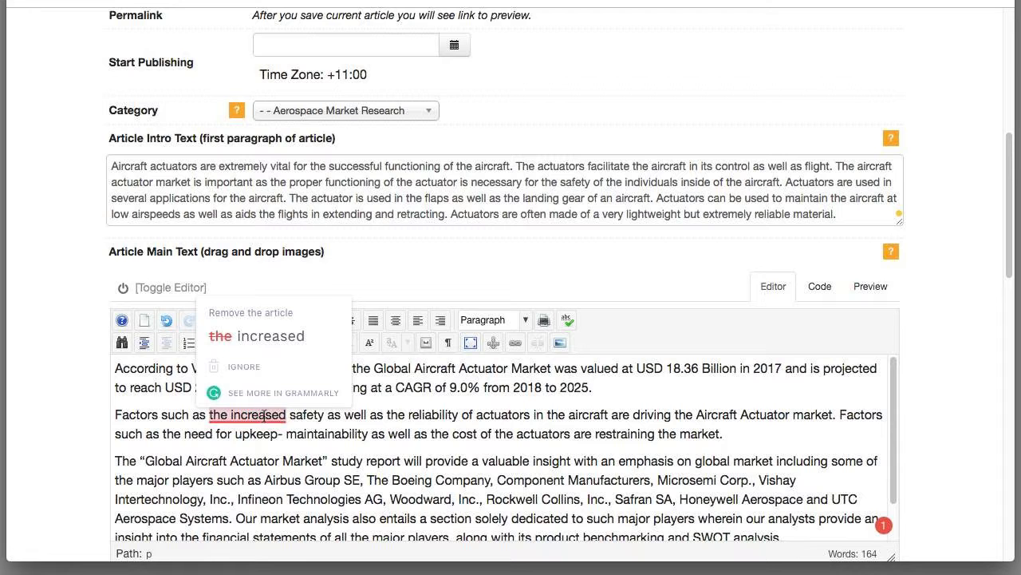
left_click(271, 337)
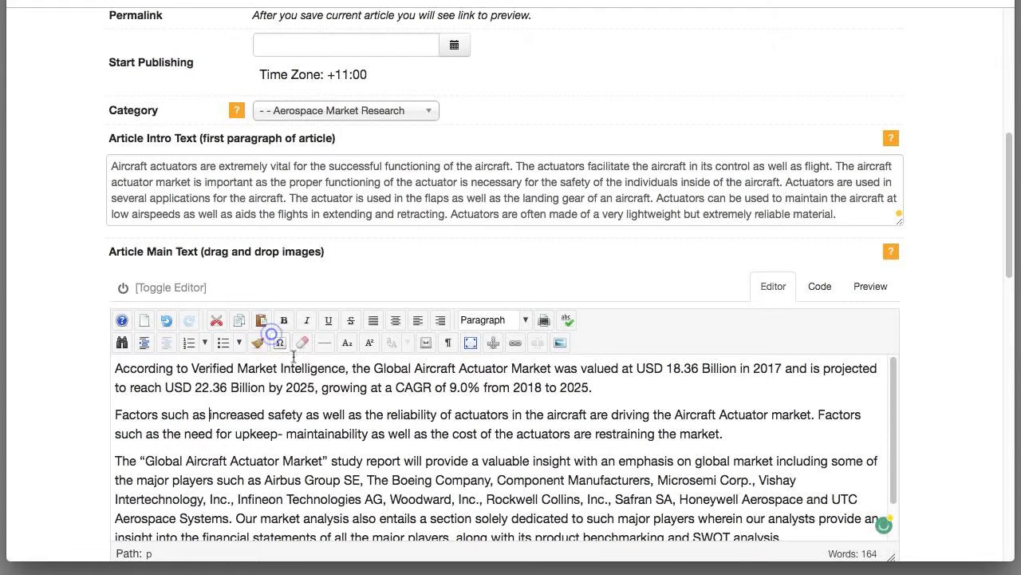
left_click(594, 388)
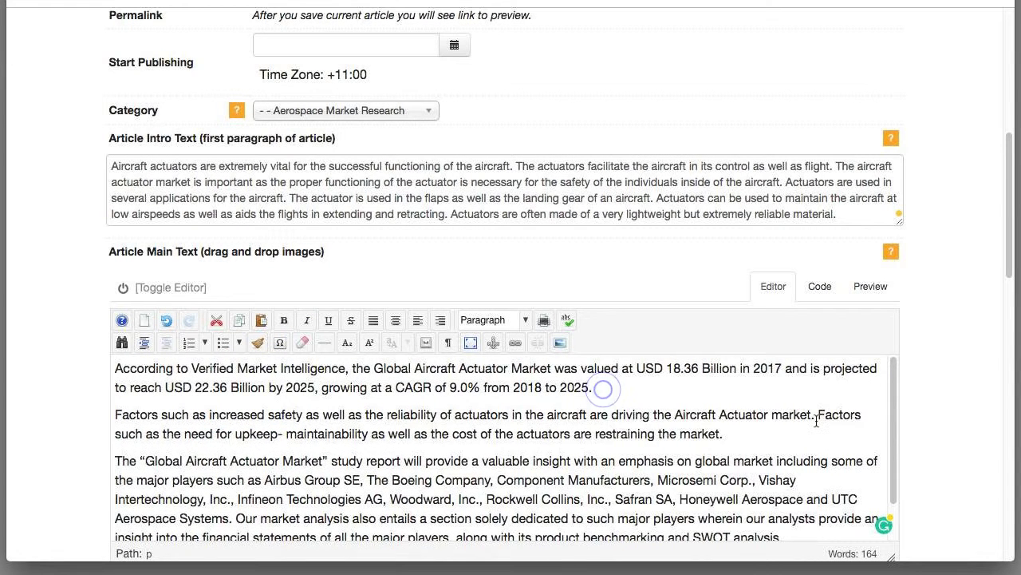
key("Return")
type("Ass")
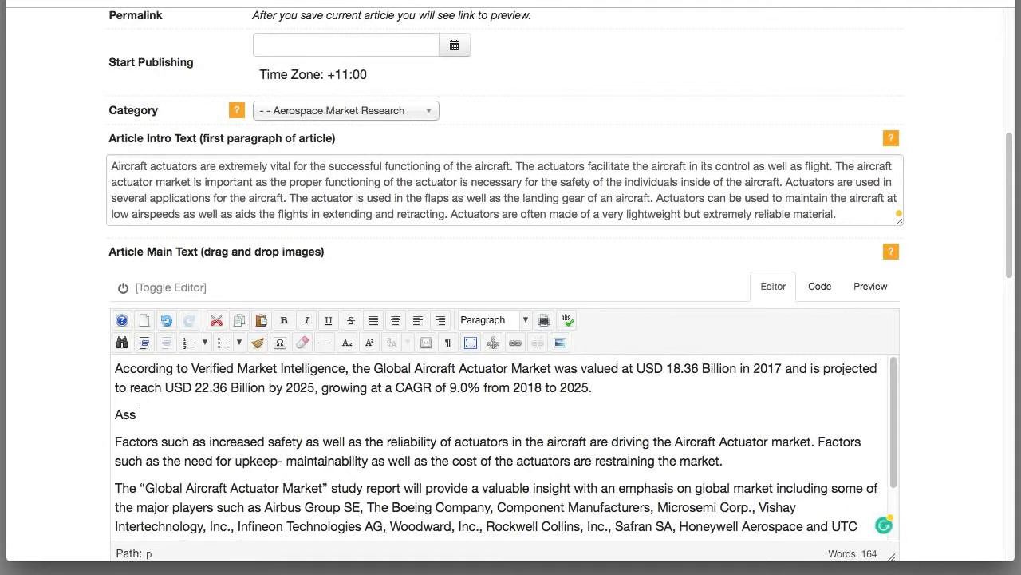
key("BackSpace")
type("sess this marke")
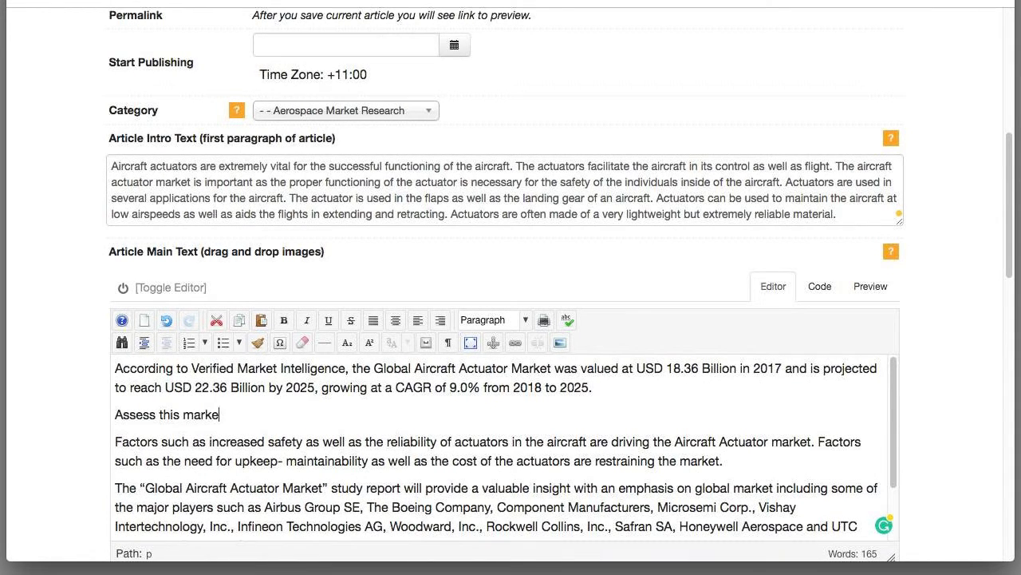
type("t report here:")
type("https://www.verifiedmarketresearch.com/product/global-aircraft-actuator-market-size-and-forecast-to-2025/")
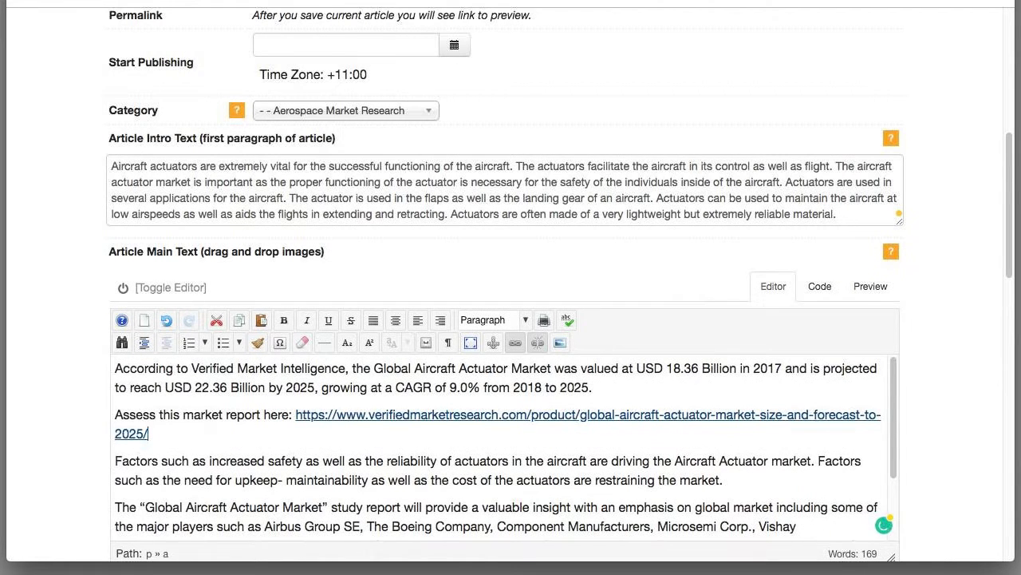
left_click_drag(158, 433, 117, 412)
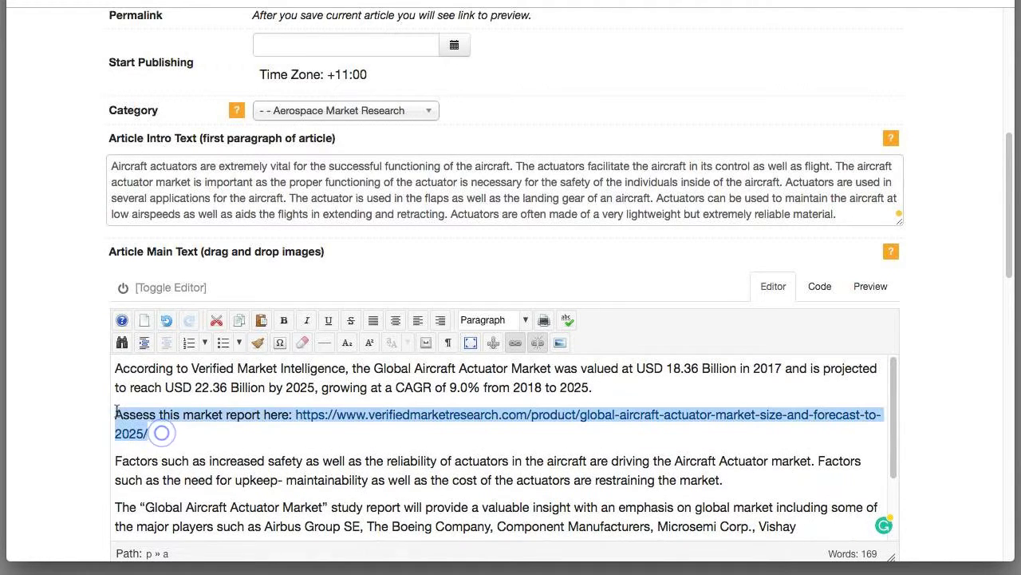
key("ctrl+b")
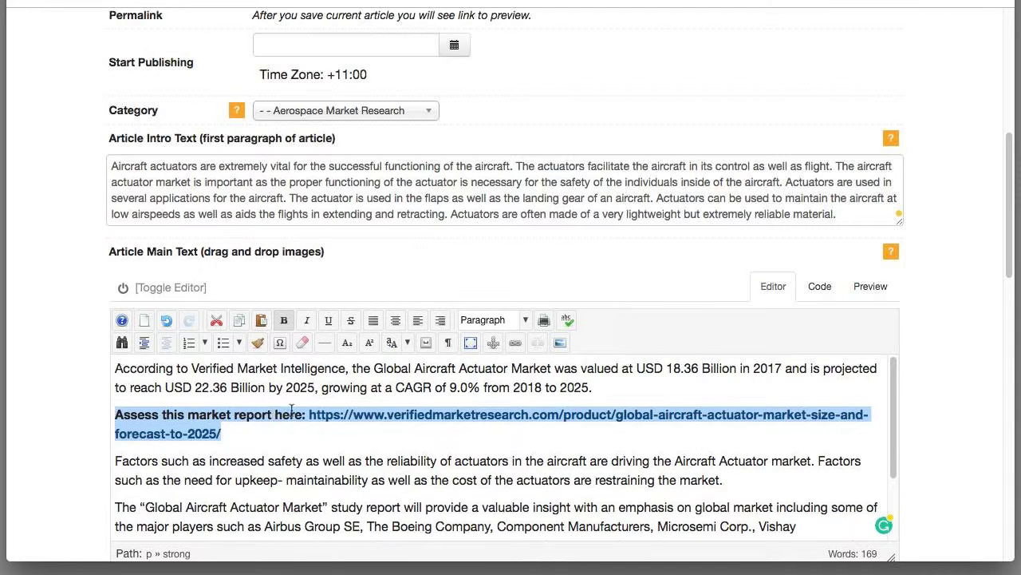
left_click(378, 368)
left_click_drag(378, 368, 554, 370)
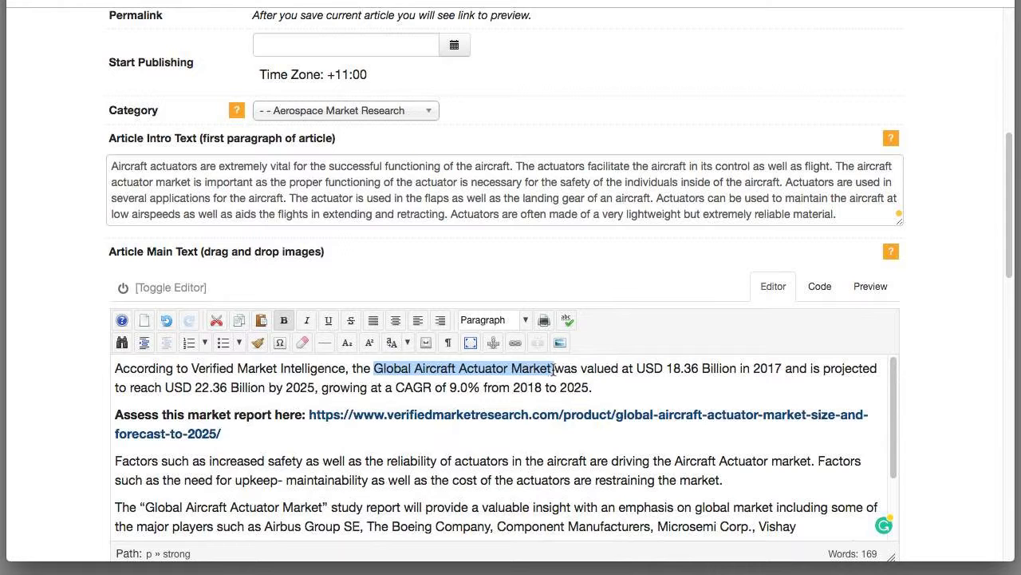
left_click(515, 342)
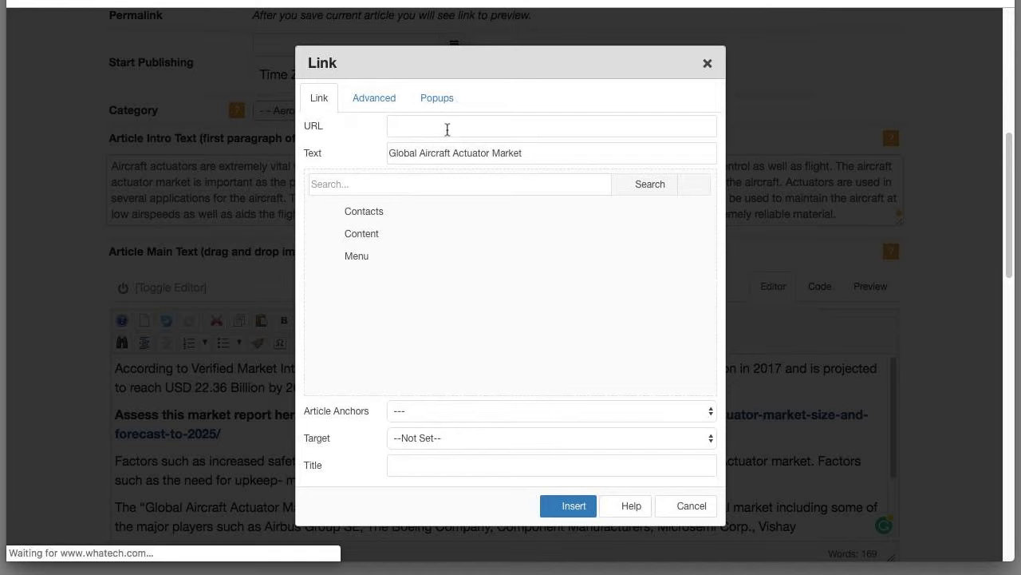
left_click(445, 125)
type("oduct/global-aircraft-actuator-market-size-and-forecast-to-2025/")
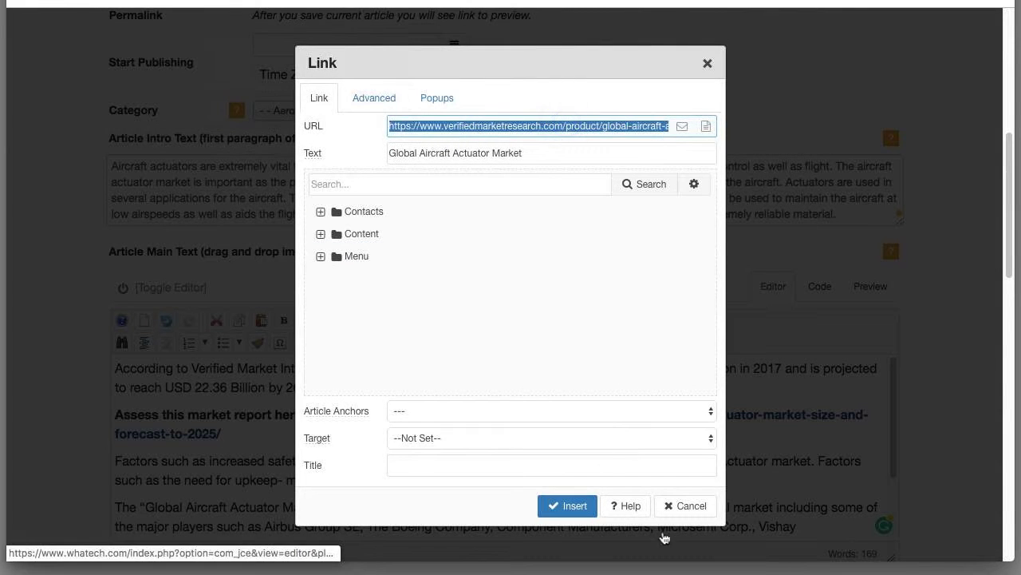
left_click(583, 505)
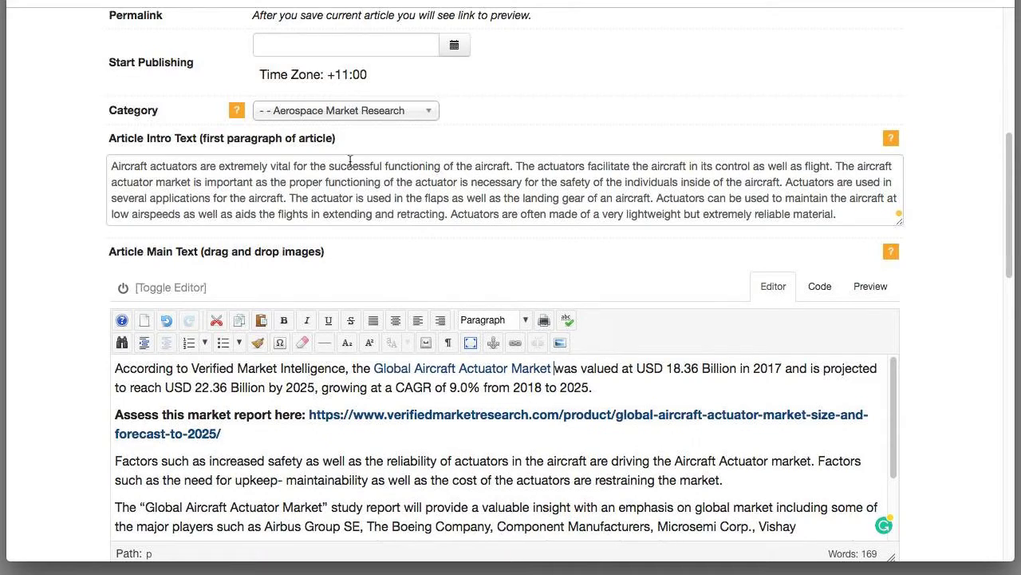
Add a closing line reading "Find out more about this report :" after the last paragraph of the Article Main Text
scroll(478, 279, "down", 3)
scroll(416, 297, "down", 1)
scroll(416, 297, "down", 1)
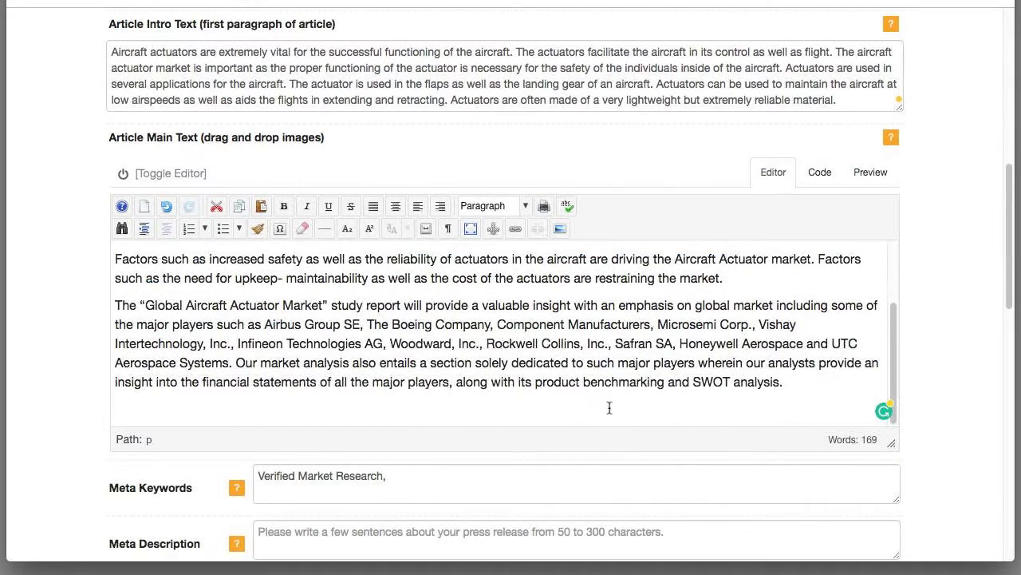
left_click(814, 385)
key("Return")
type("Find out more ")
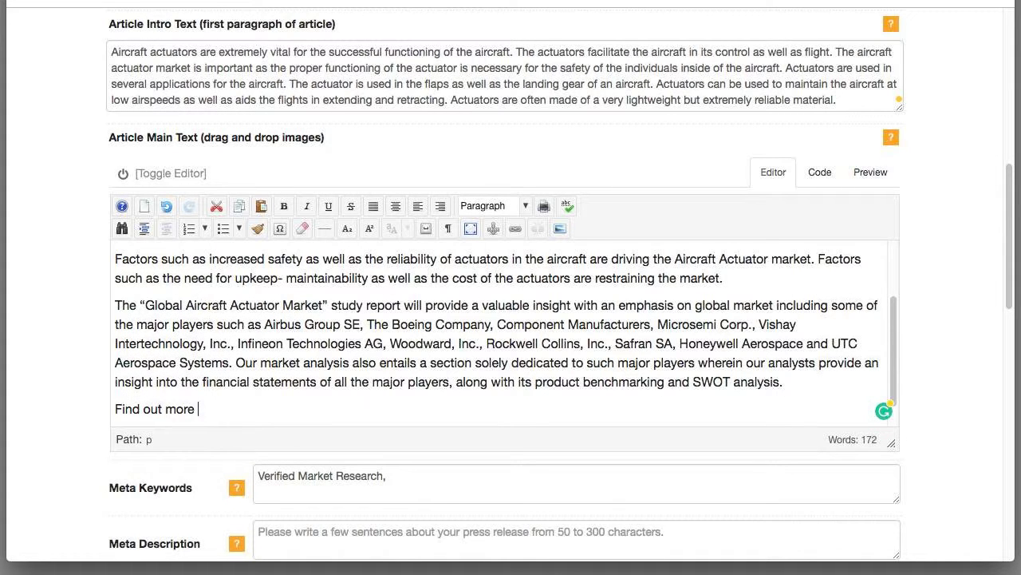
type("abou this")
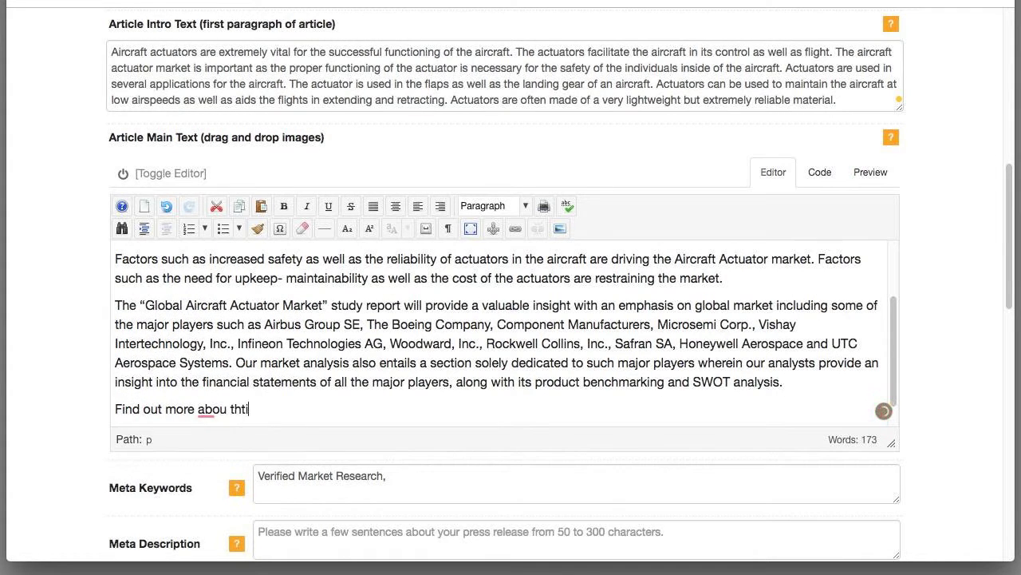
key("BackSpace")
key("BackSpace")
type("is report")
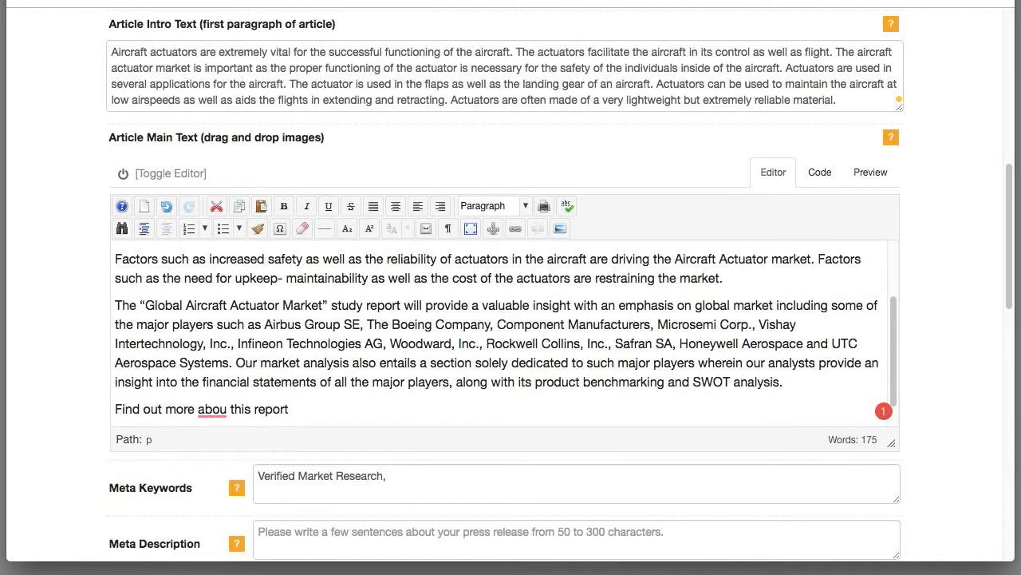
left_click(226, 408)
type("t")
left_click(335, 407)
type(":")
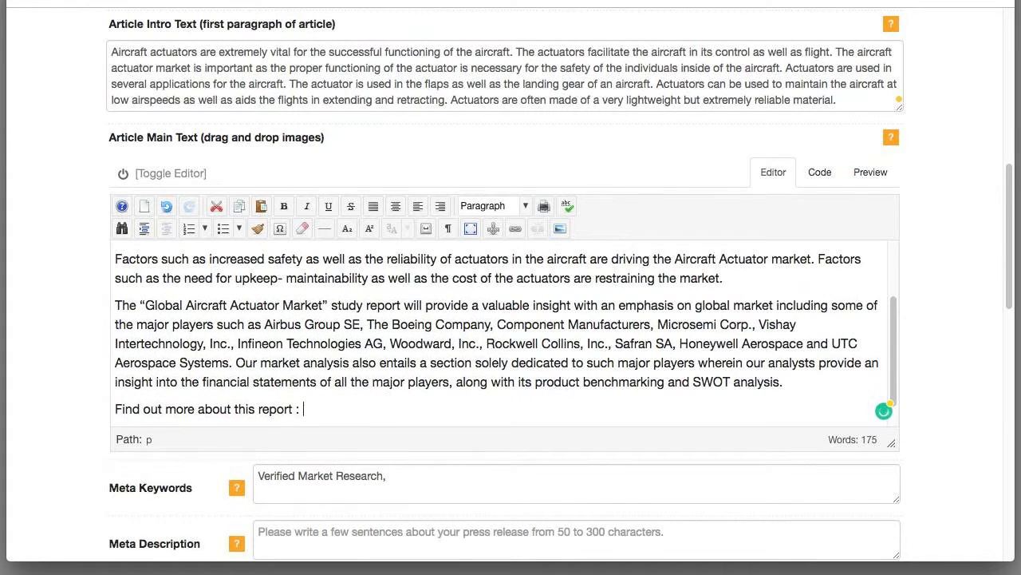
type("https://www.verifiedmarketresearch.com/product/global-aircraft-actuator-market-size-and-forecast-to-2025/")
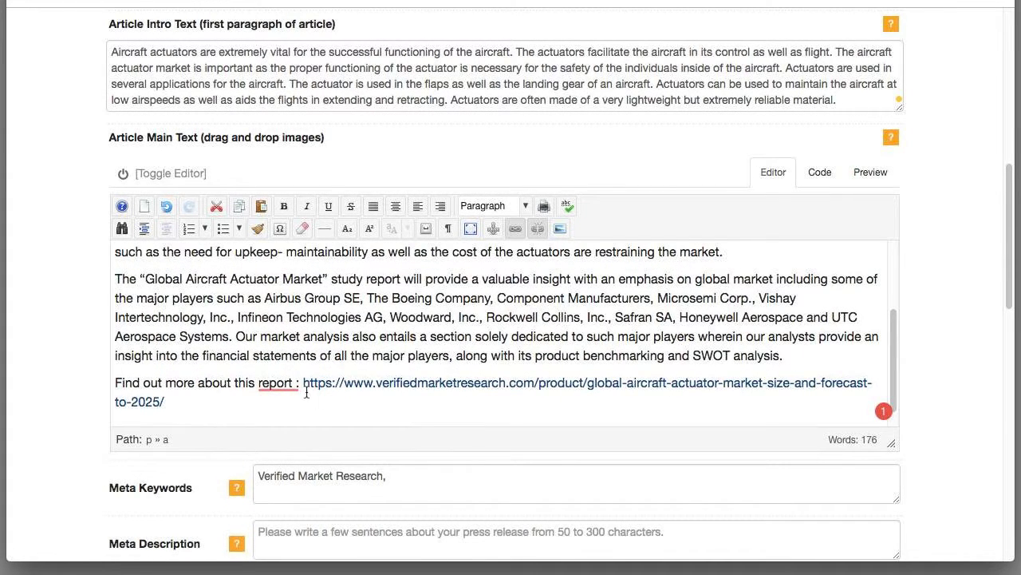
left_click(295, 385)
key("BackSpace")
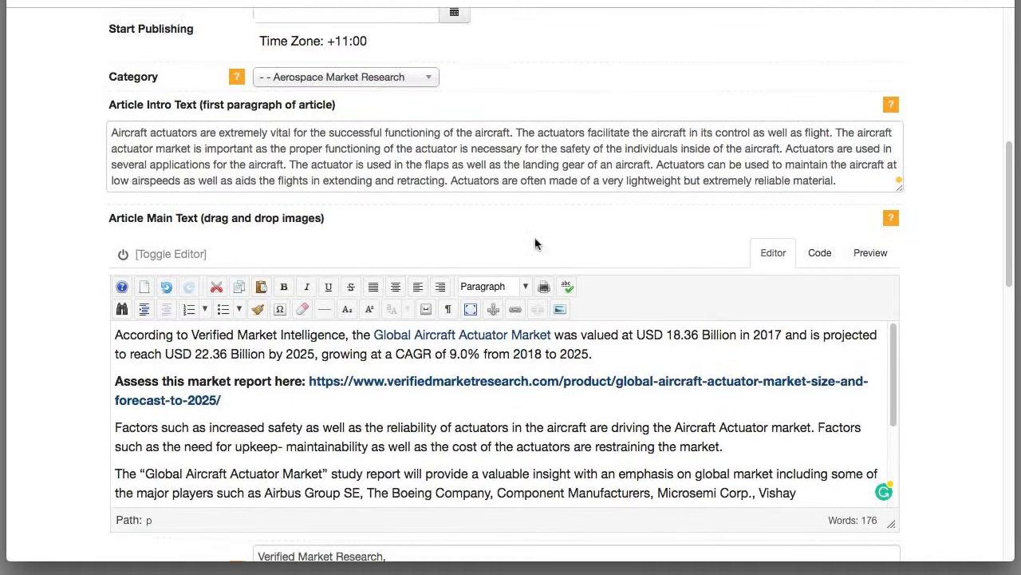
Save the new press release as a draft and continue to its edit page
scroll(534, 244, "up", 3)
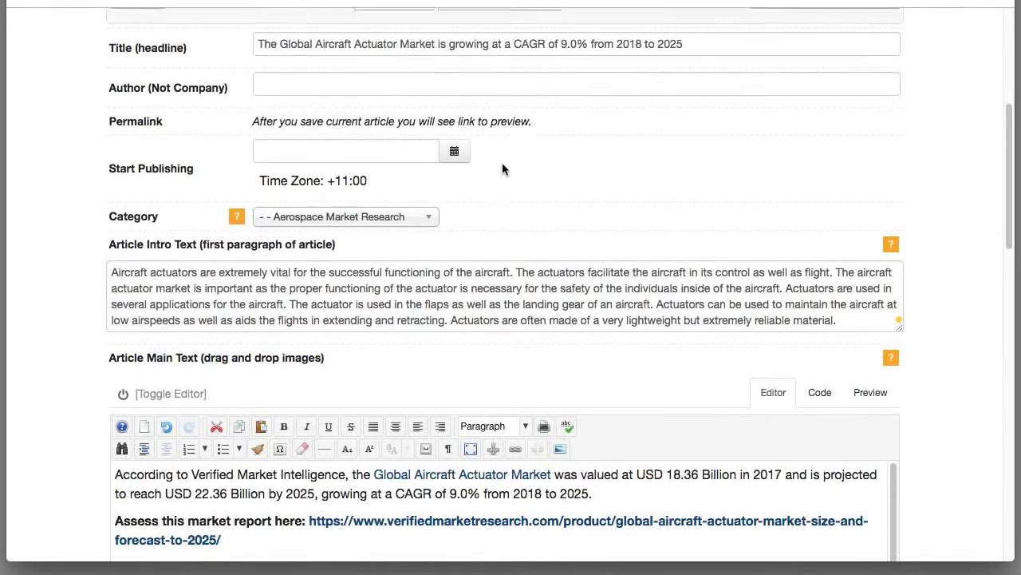
scroll(244, 305, "up", 3)
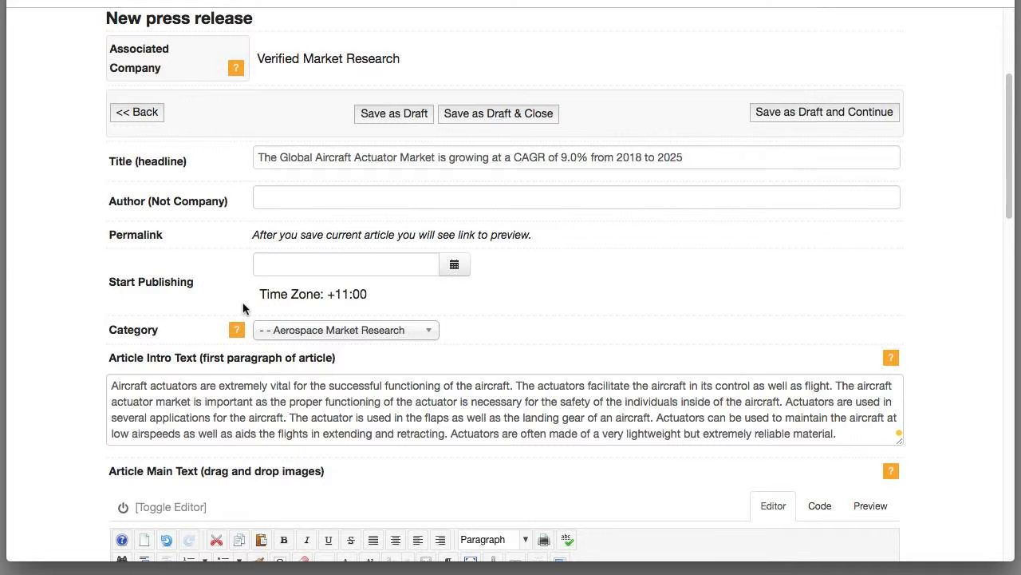
left_click(766, 118)
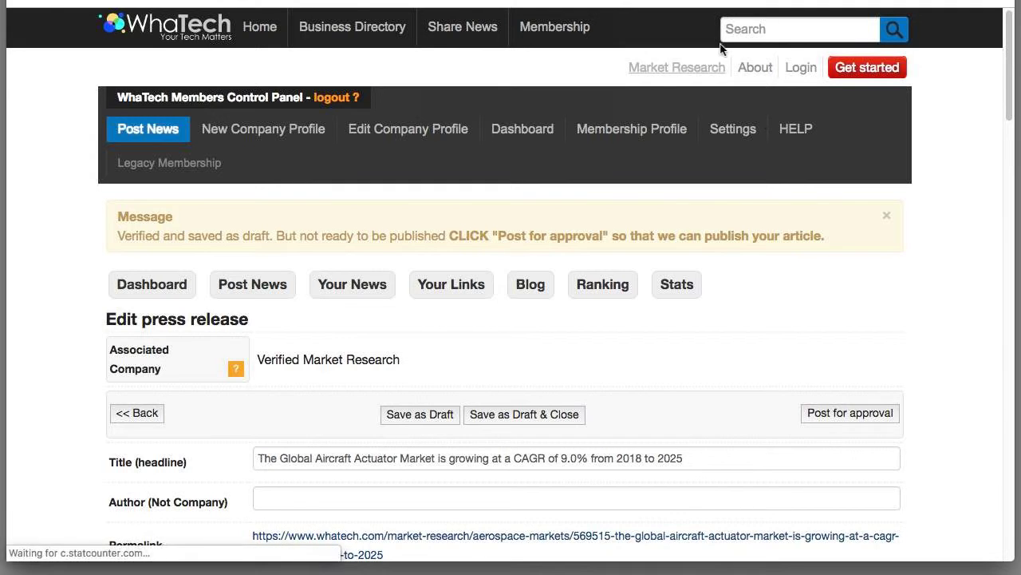
Upload the image of an airplane at sunset from the Downloads folder as the featured image, titled "Aircraft"
scroll(353, 206, "down", 4)
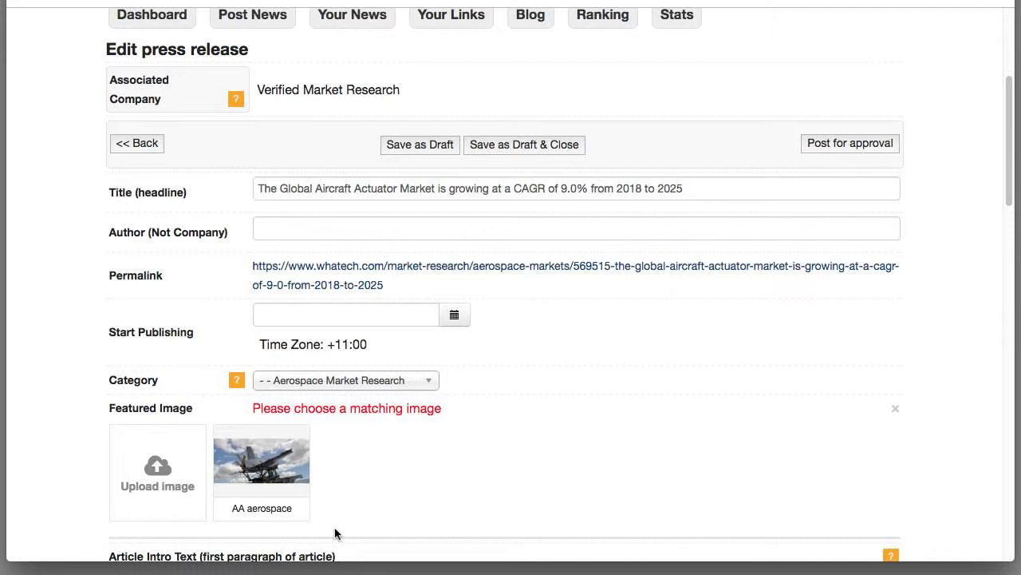
scroll(139, 302, "down", 3)
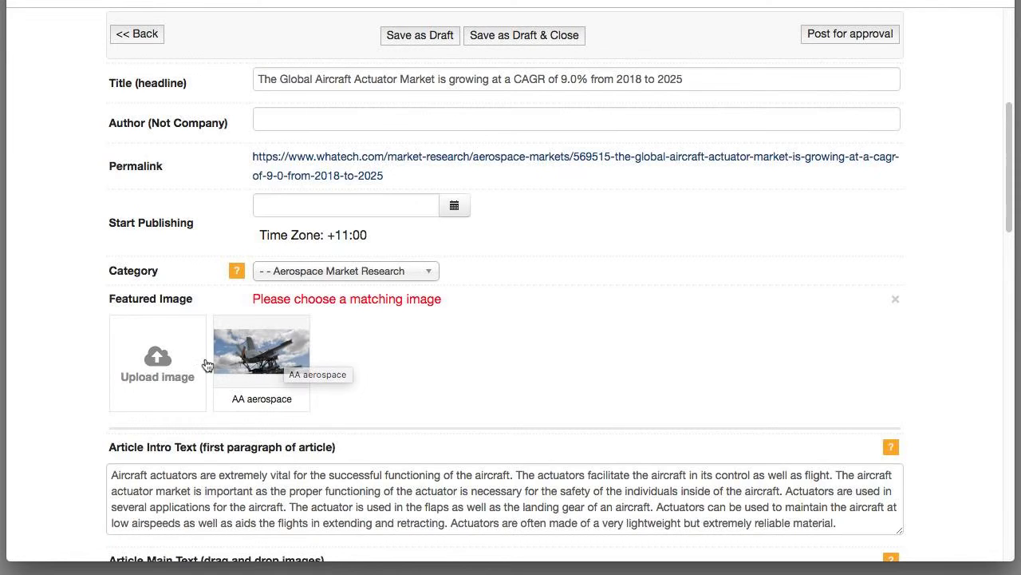
left_click(171, 385)
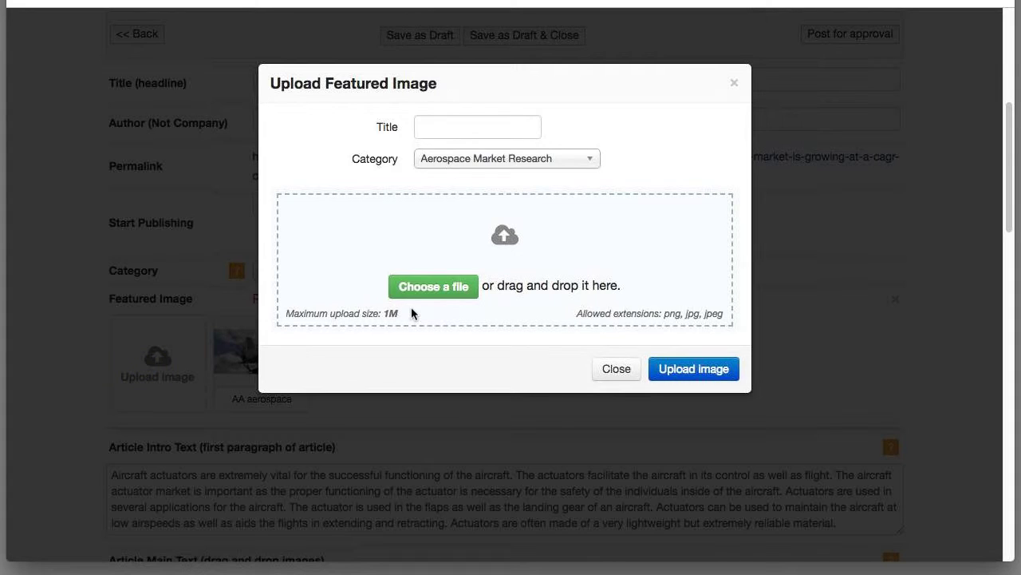
left_click(30, 573)
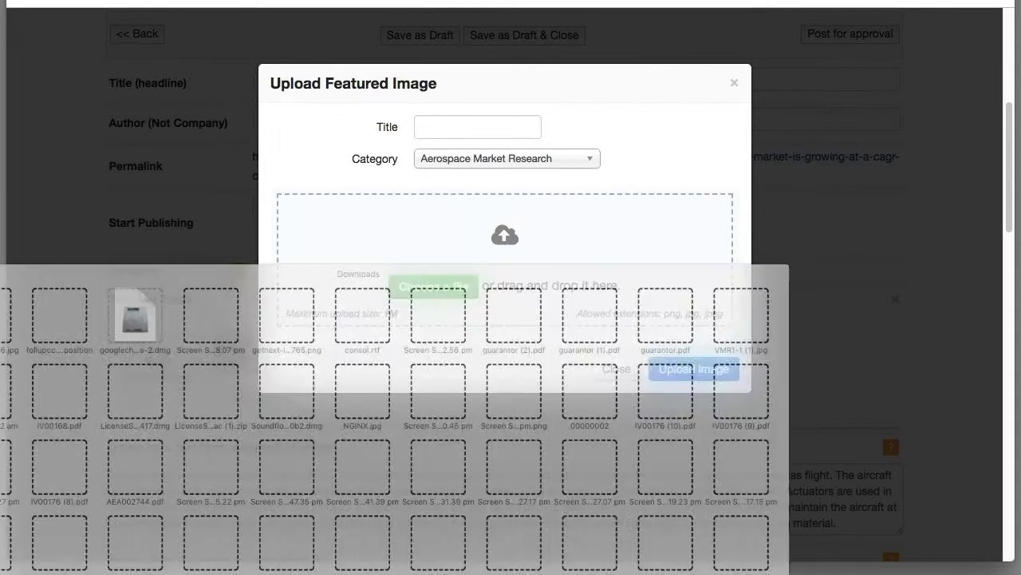
left_click_drag(10, 124, 565, 249)
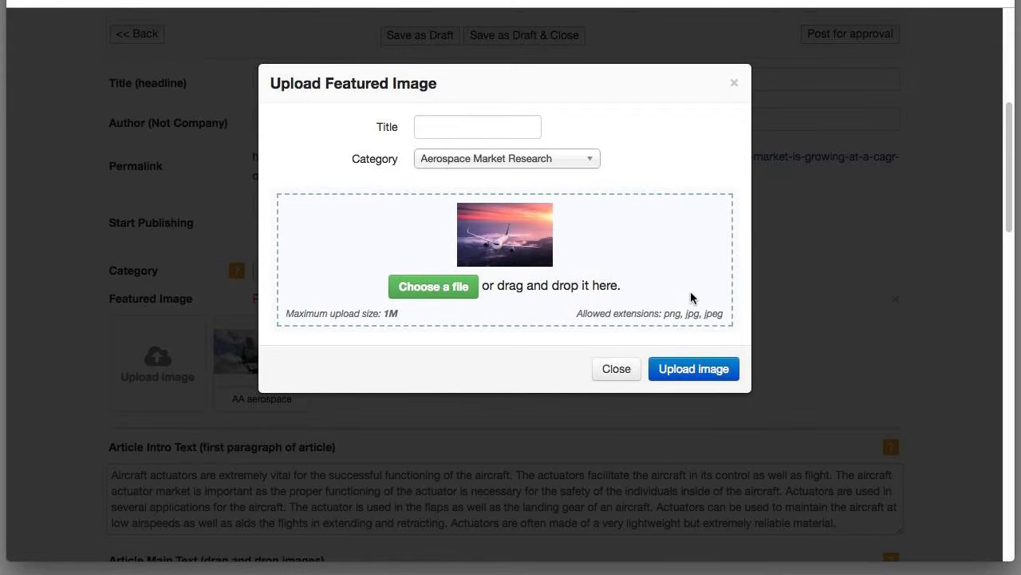
left_click(452, 129)
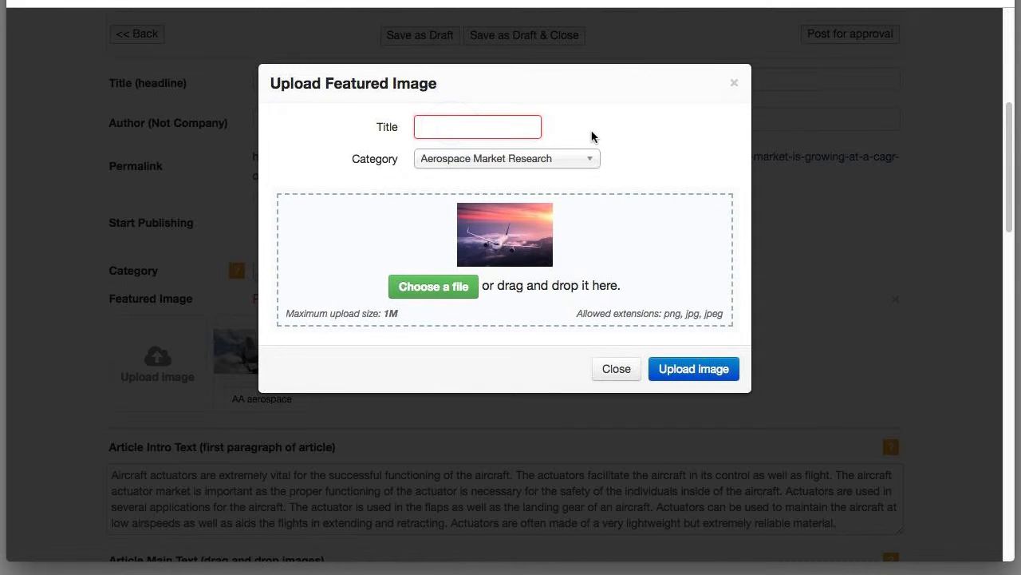
type("Aircra")
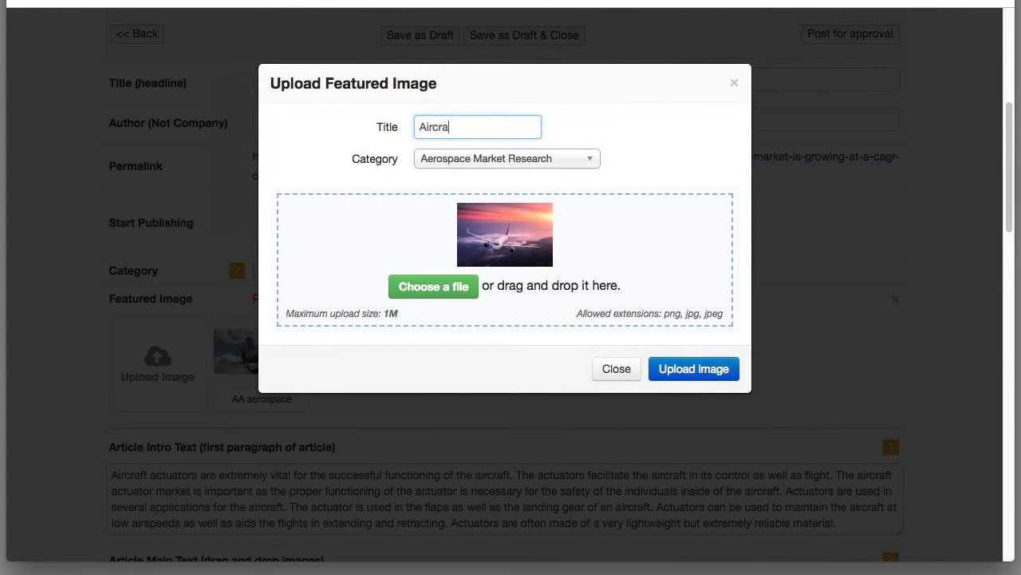
type("ft")
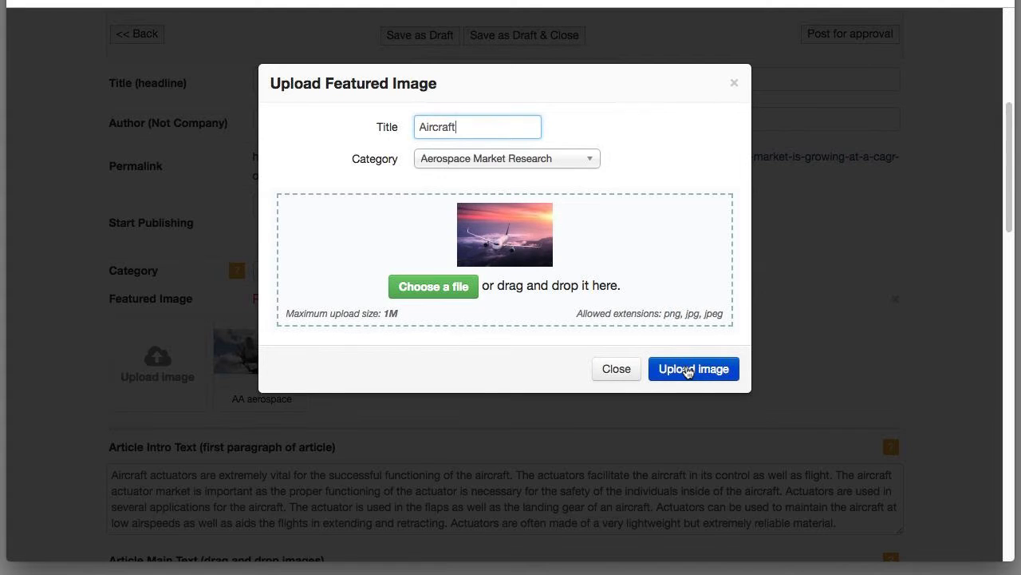
left_click(688, 371)
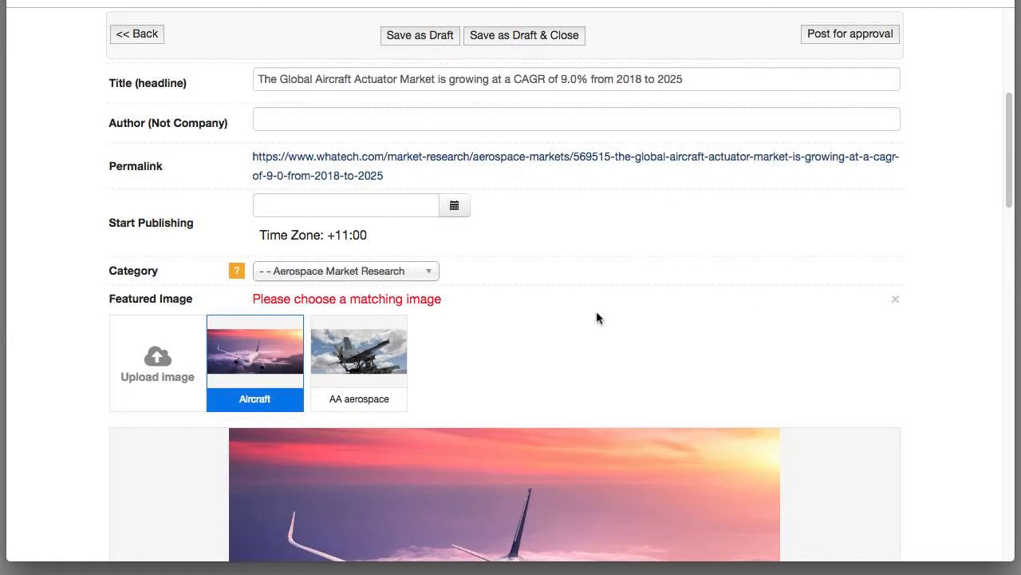
Review the saved draft's featured image, intro text, main text and links from the image section down to the meta fields
scroll(595, 313, "down", 5)
scroll(550, 285, "up", 1)
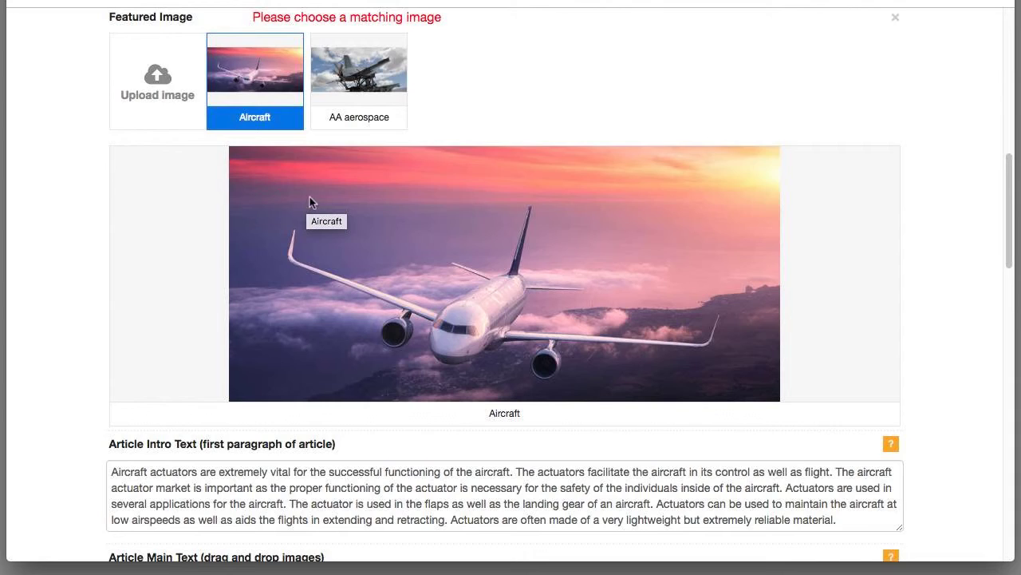
scroll(306, 200, "down", 4)
scroll(326, 203, "down", 2)
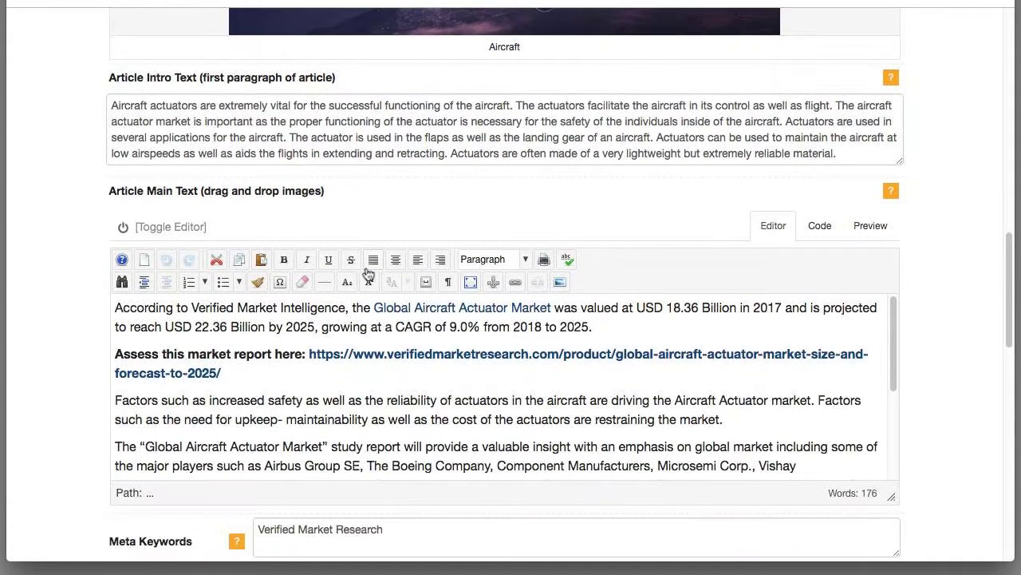
scroll(365, 266, "up", 1)
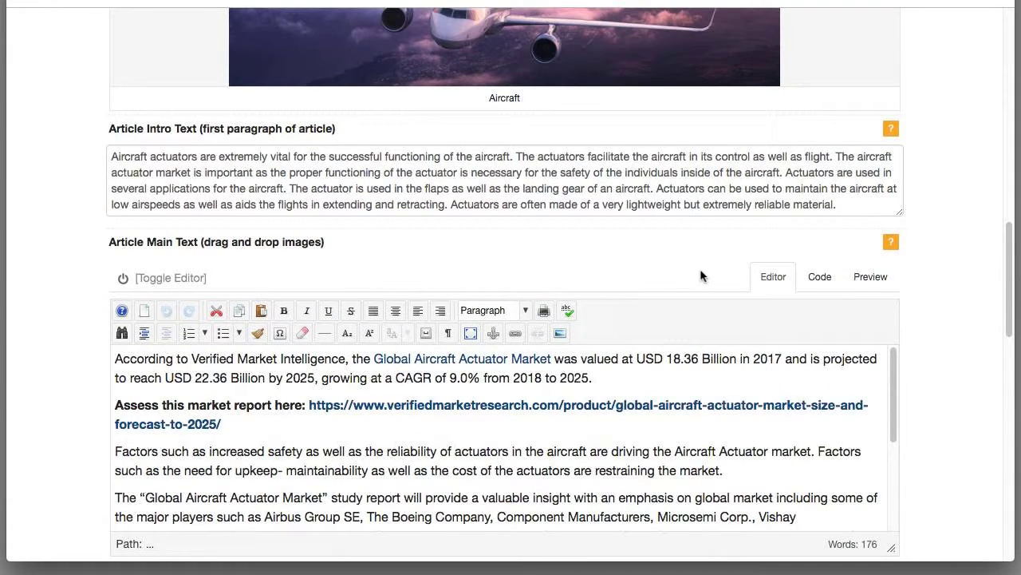
scroll(536, 236, "down", 3)
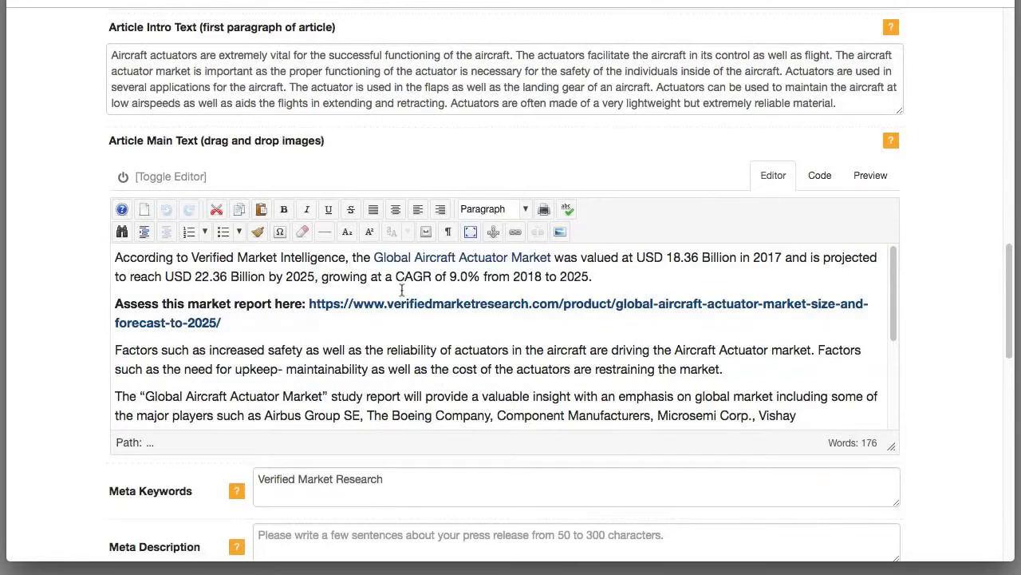
scroll(402, 291, "down", 3)
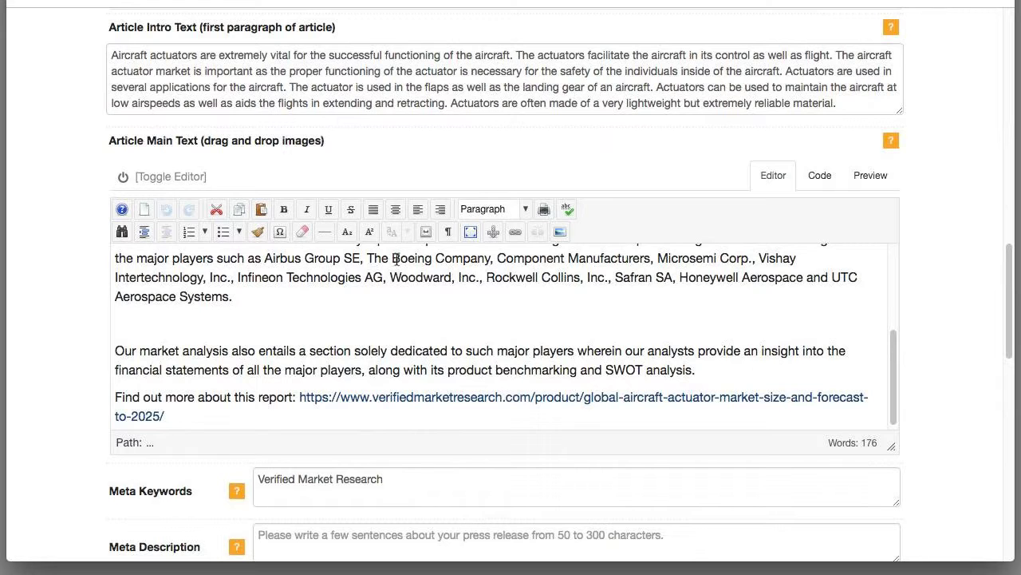
scroll(451, 274, "up", 3)
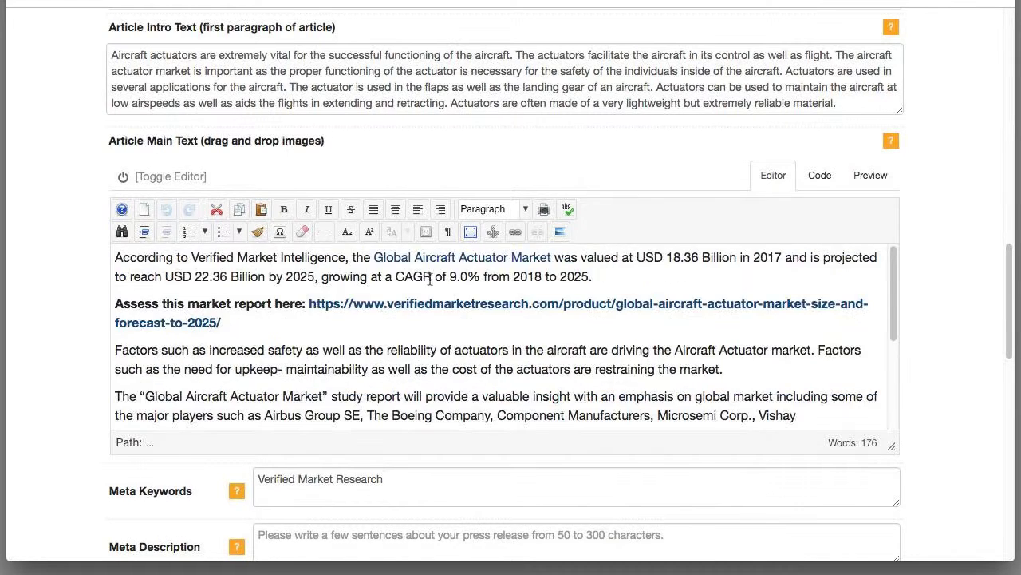
scroll(430, 279, "up", 10)
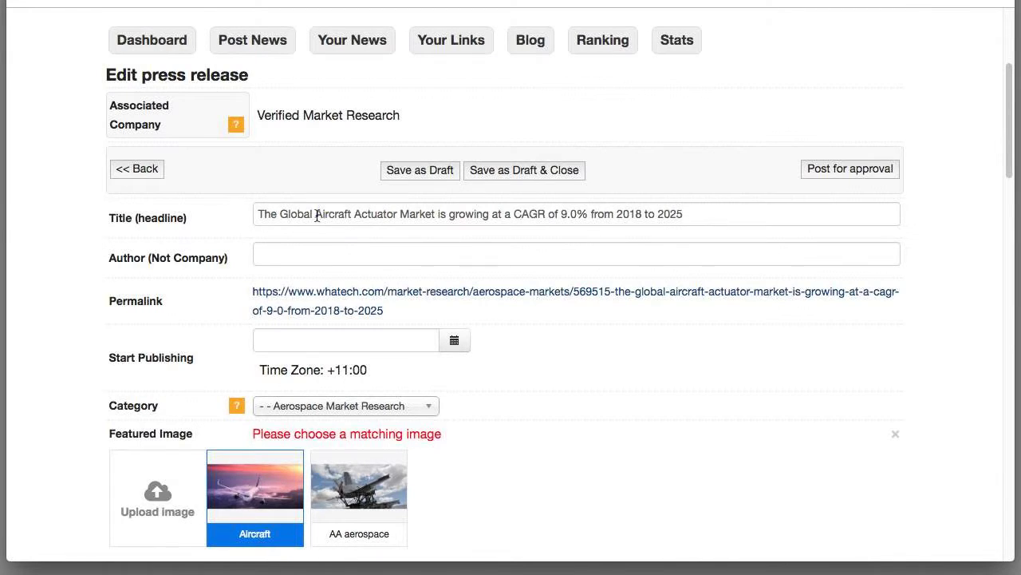
Add "Aircraft Actuator Market", copied in part from the headline, to the meta keywords after "Verified Market Research", separated by a comma
left_click_drag(316, 214, 399, 214)
key("super+c")
scroll(440, 271, "down", 10)
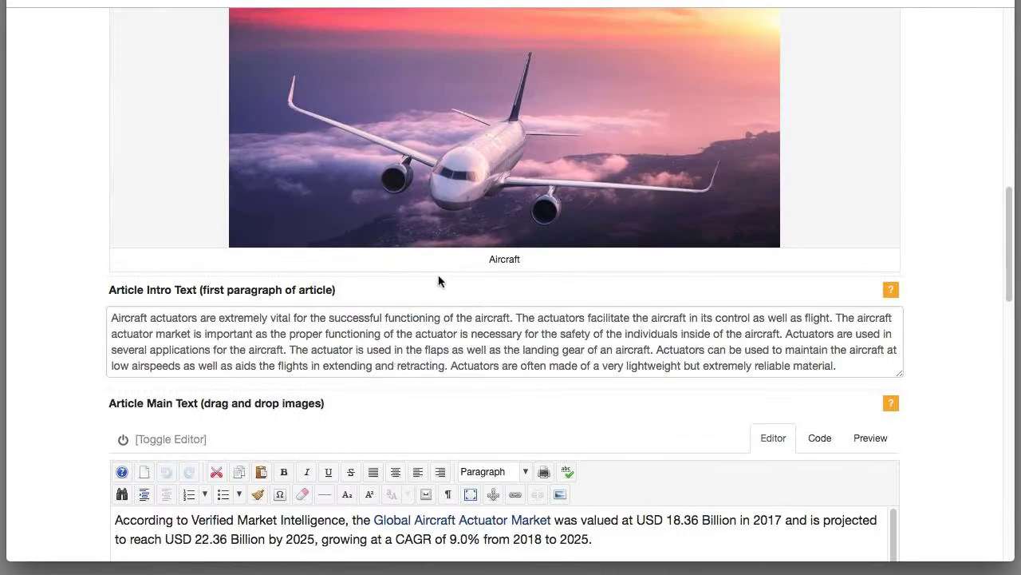
scroll(439, 281, "down", 8)
scroll(534, 280, "down", 4)
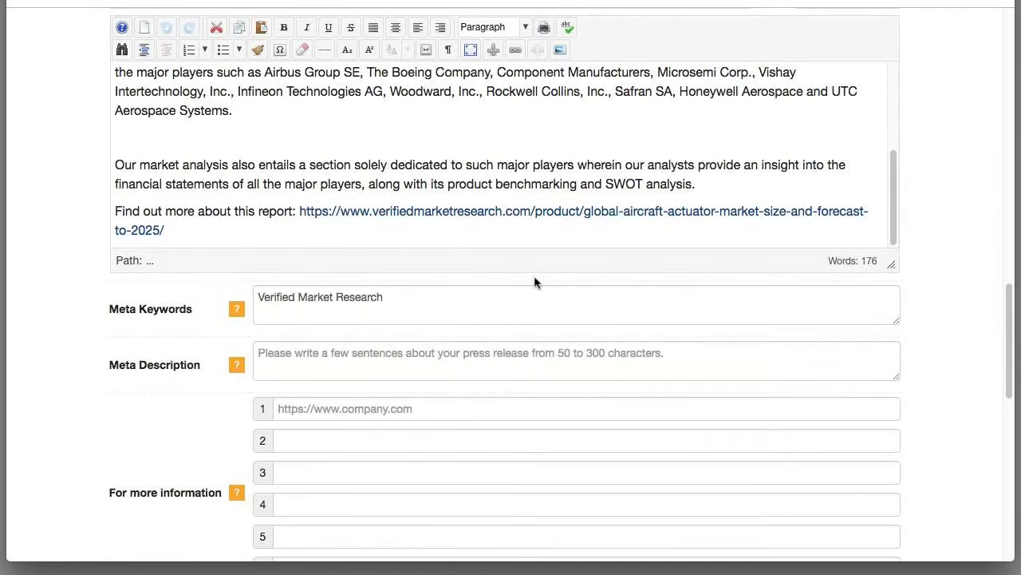
left_click(407, 304)
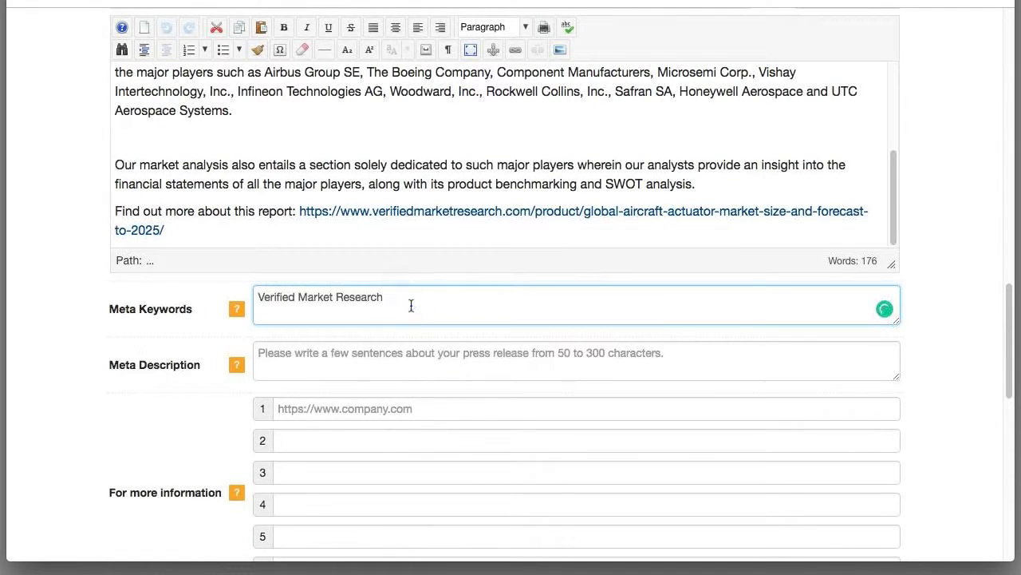
type(",")
key("super+v")
type("Market")
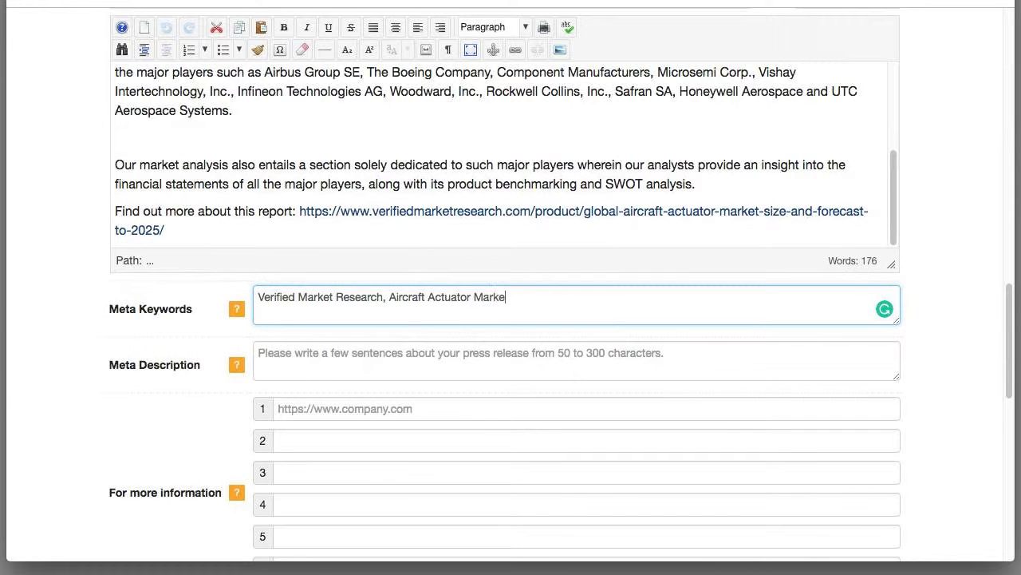
Fill the meta description with the intro text's first sentence, "Aircraft actuators are extremely vital for the successful functioning of the aircraft."
scroll(351, 284, "up", 5)
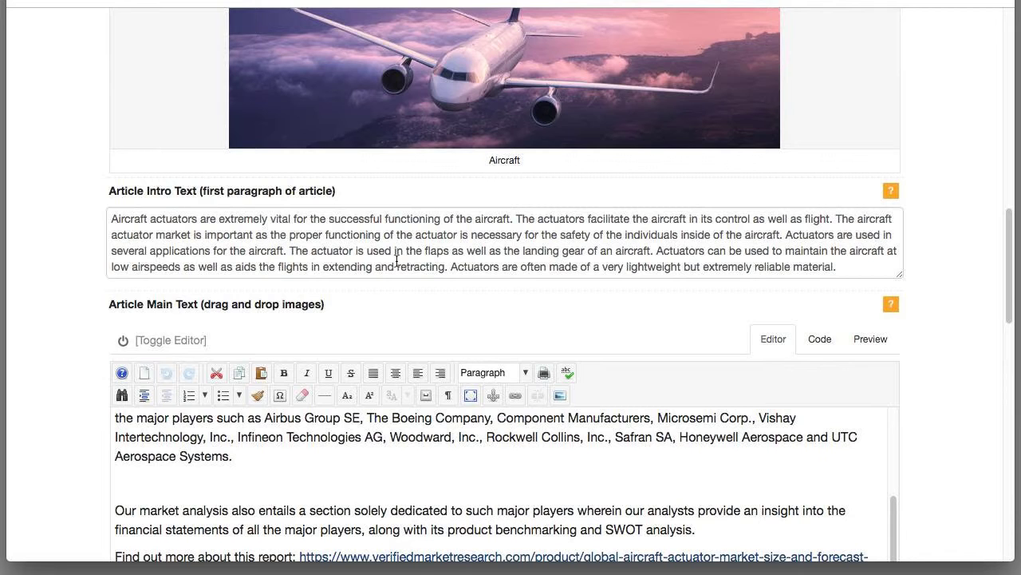
left_click_drag(111, 219, 517, 218)
key("super+c")
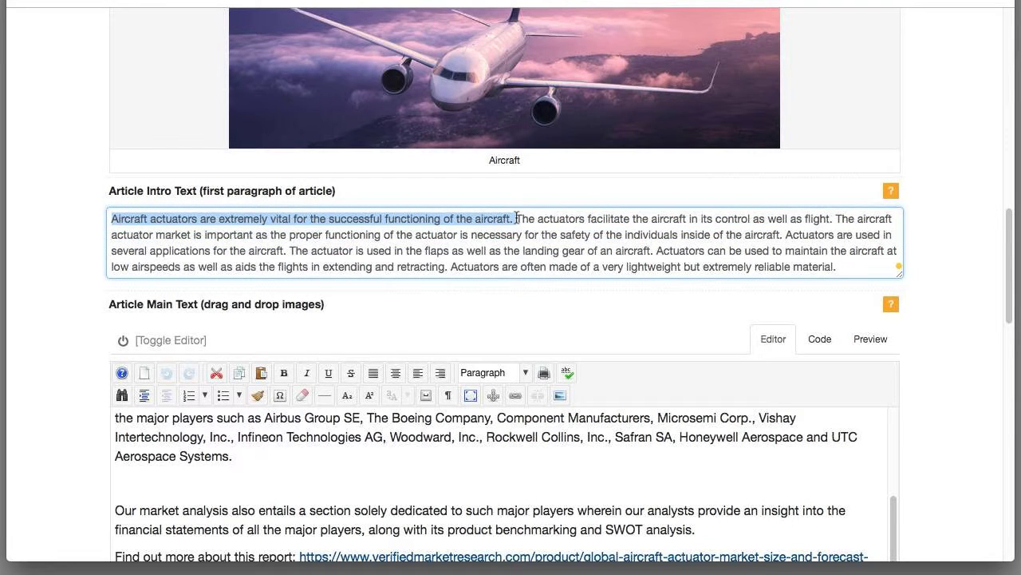
scroll(479, 240, "down", 8)
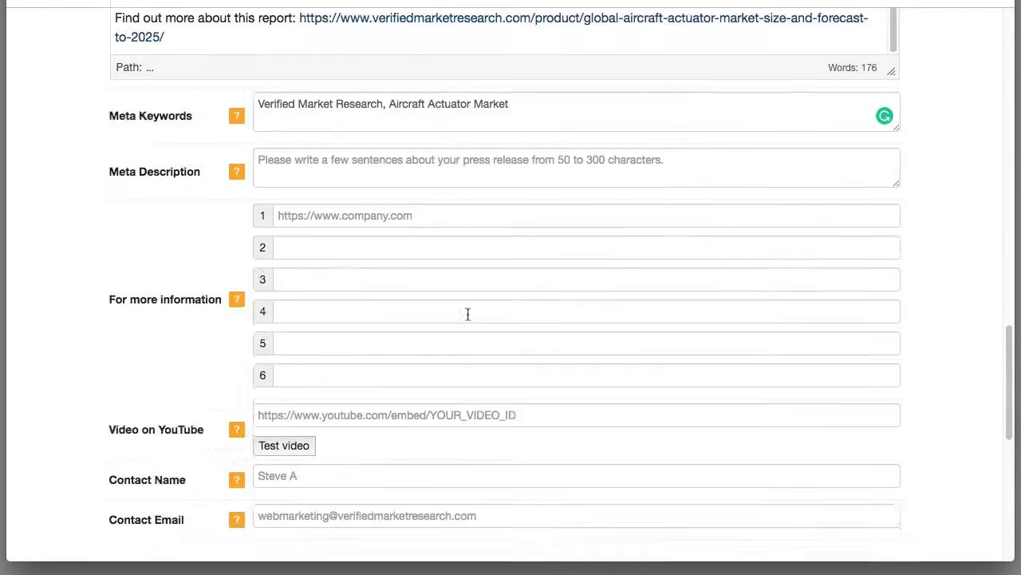
scroll(468, 312, "up", 1)
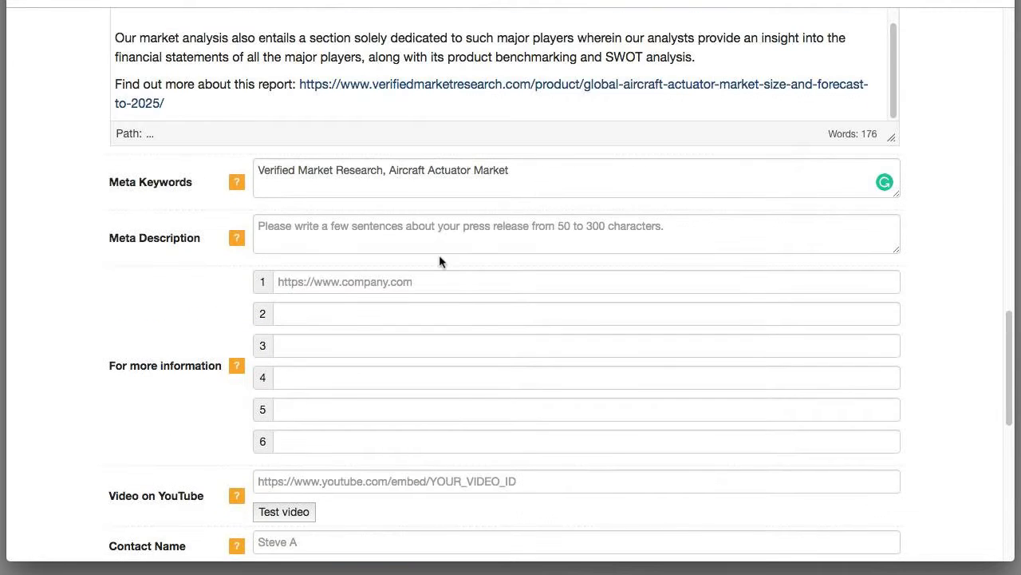
left_click(431, 234)
key("super+v")
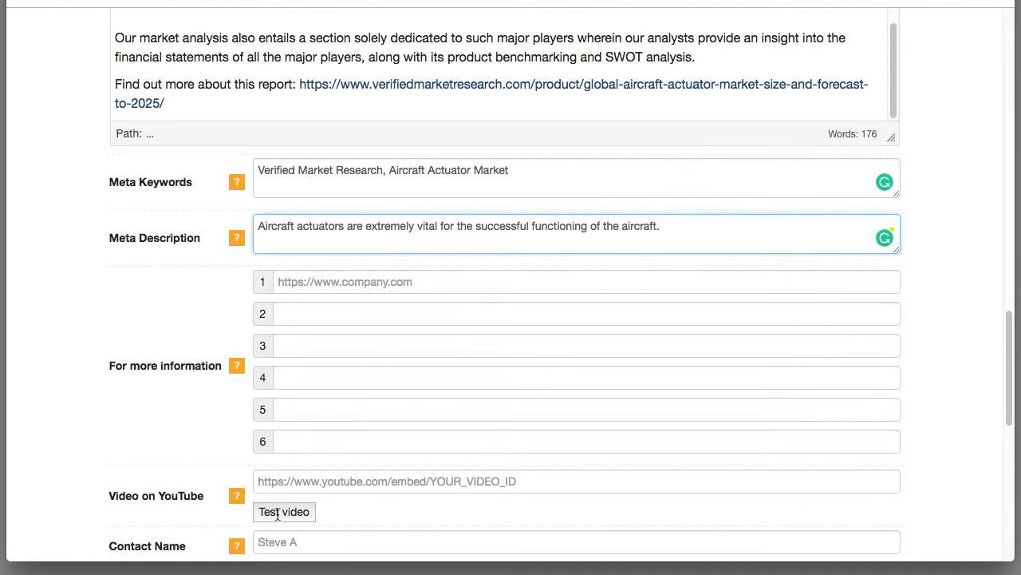
Check the remaining optional fields down to the contact email and post the press release for approval
scroll(385, 455, "down", 1)
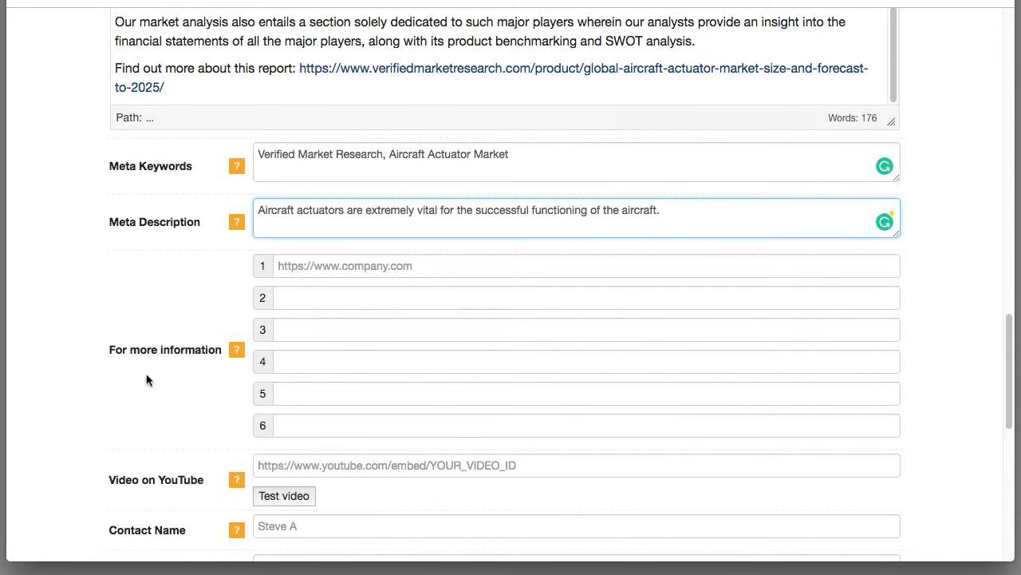
scroll(148, 379, "down", 5)
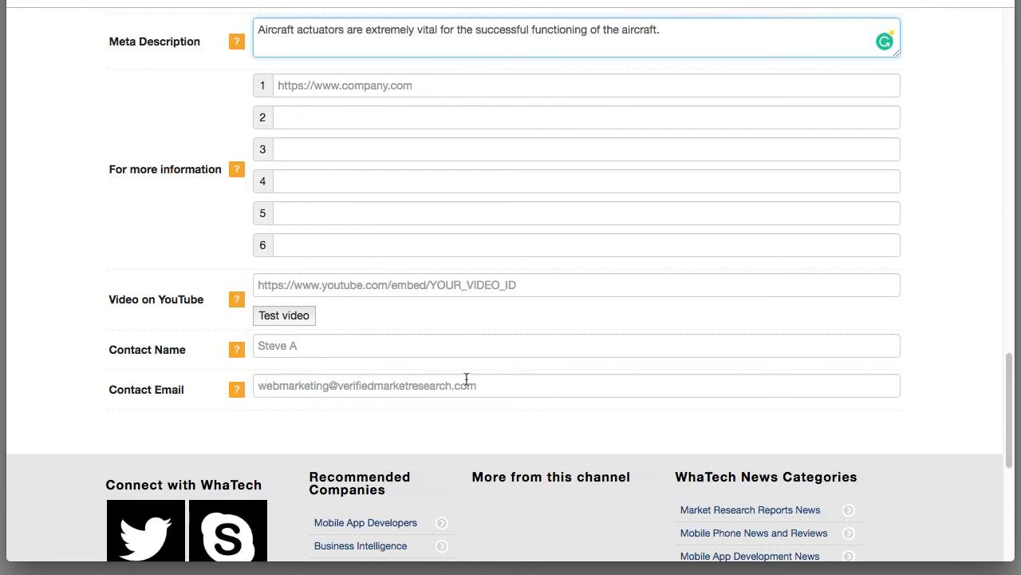
scroll(436, 370, "up", 15)
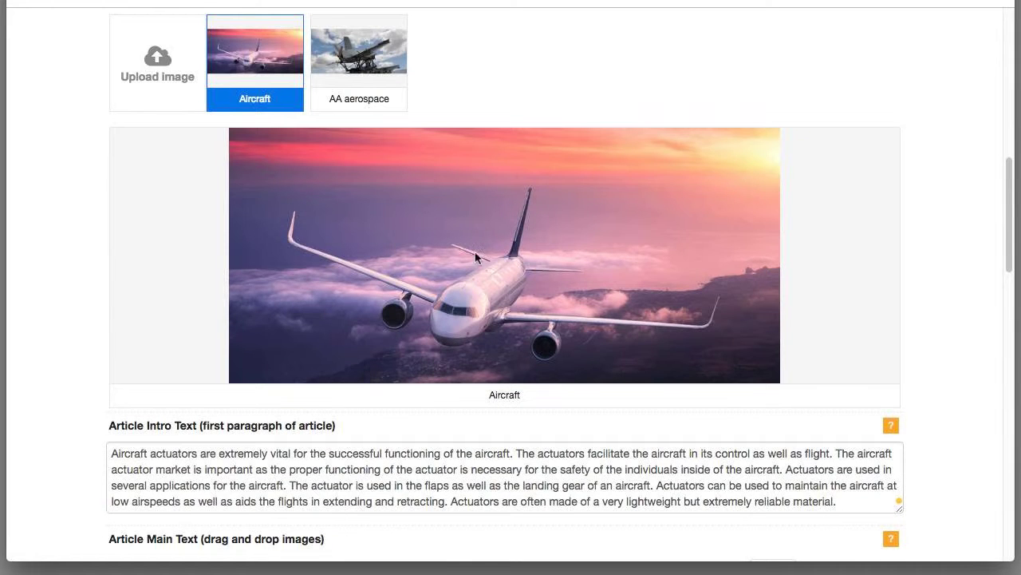
scroll(468, 269, "up", 3)
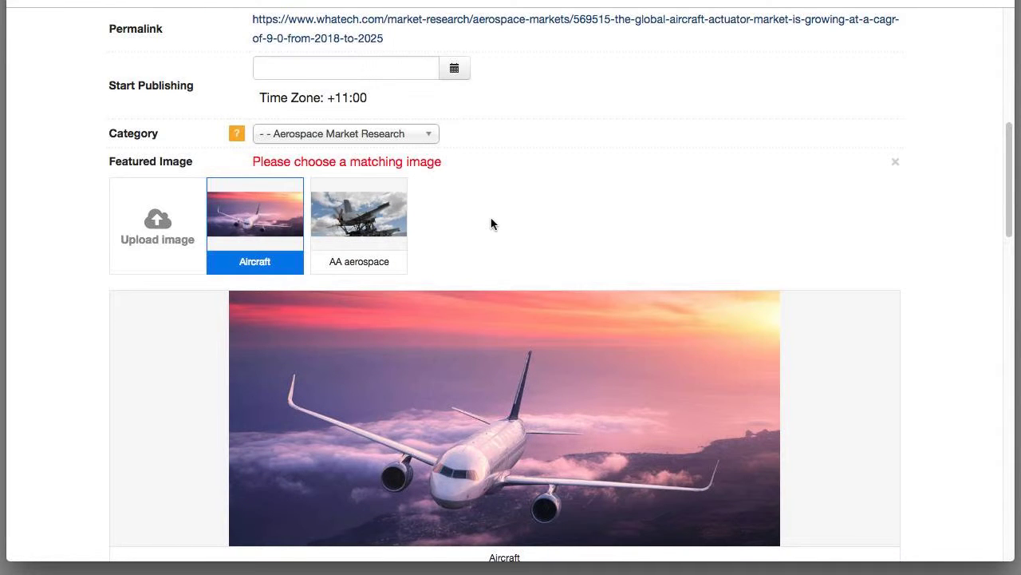
scroll(442, 221, "up", 3)
scroll(479, 215, "up", 1)
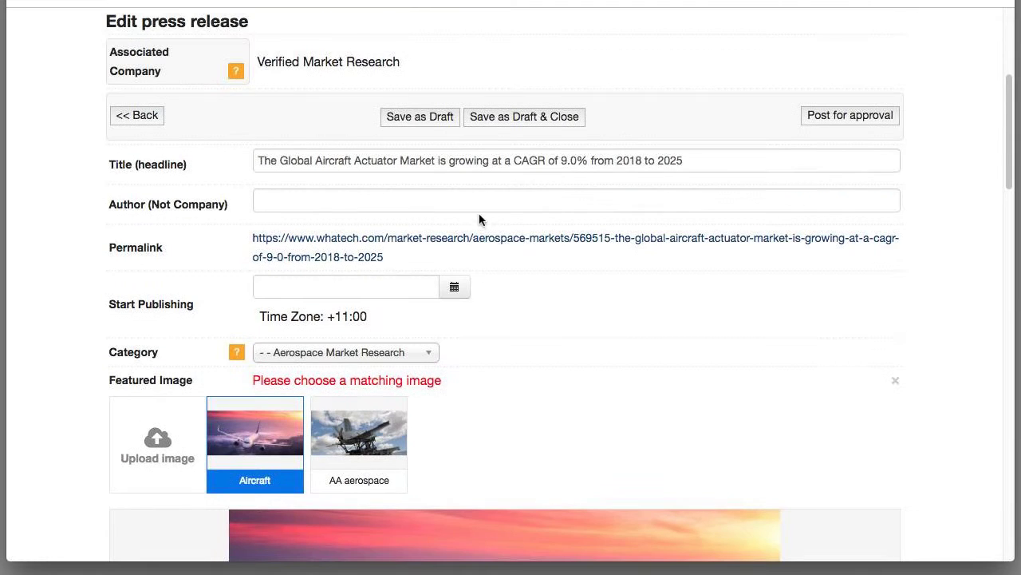
left_click(822, 117)
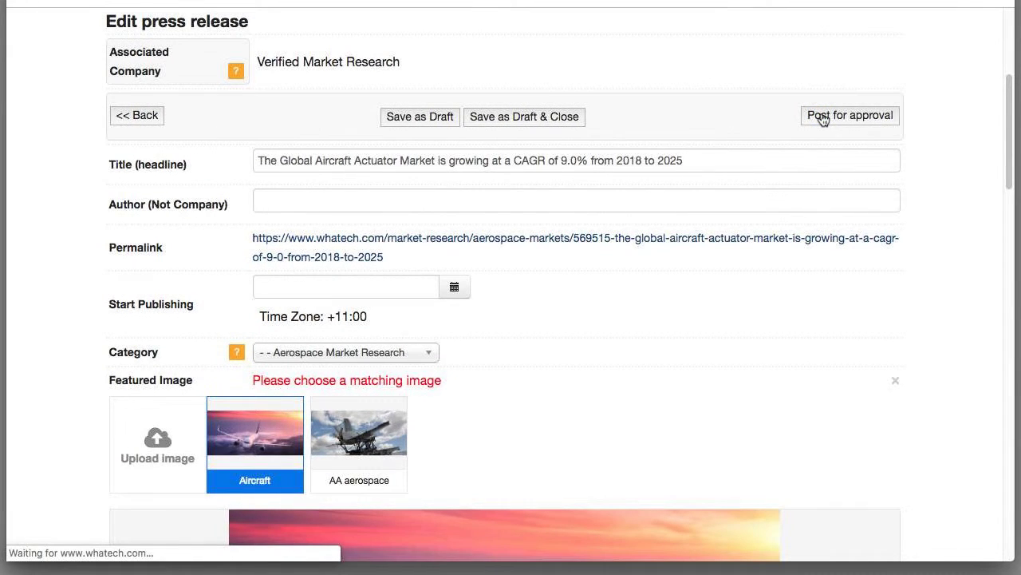